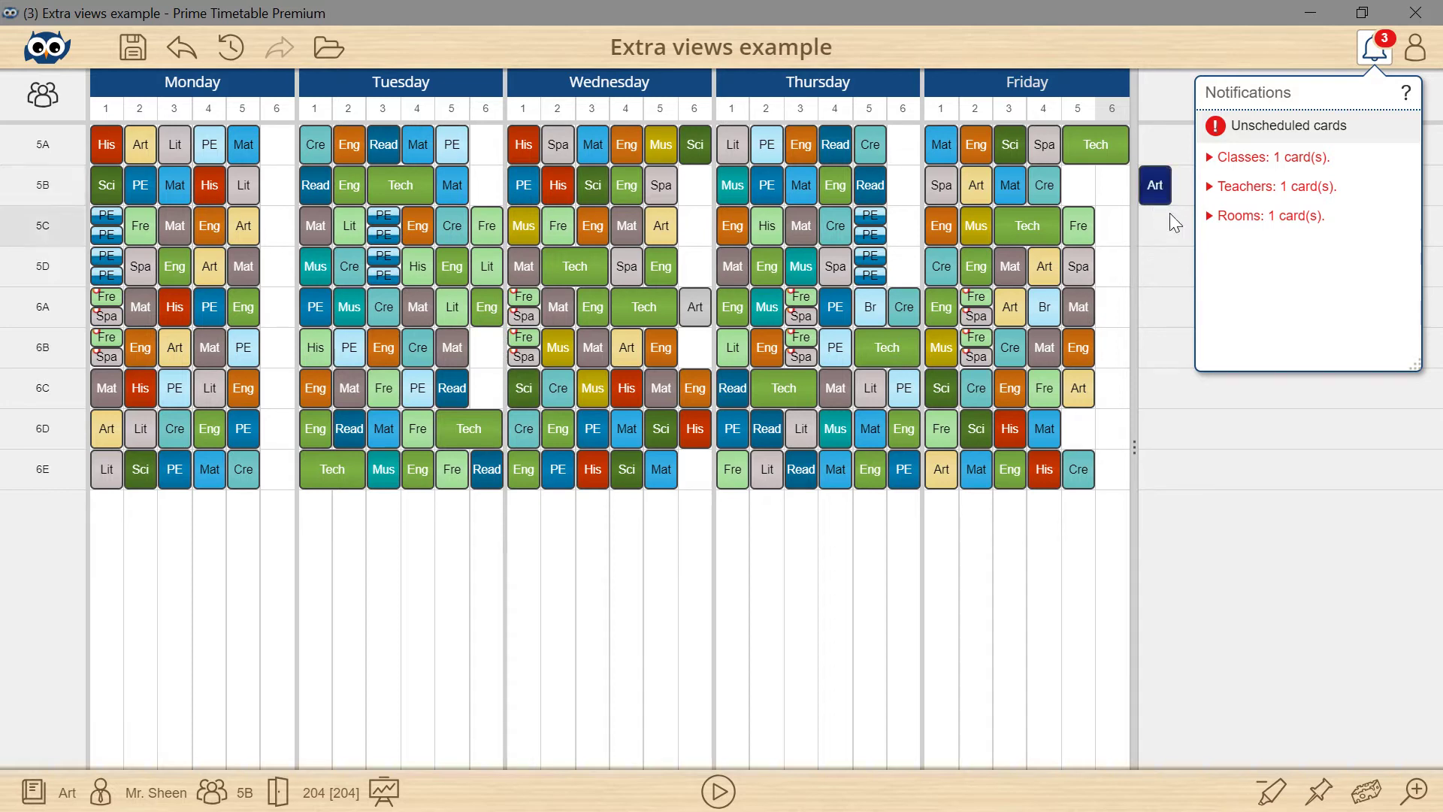
Step: Place 5B's unscheduled Art card on Friday period 5 and inspect Mr. Sheen's resulting clash
drag(1167, 215, 1099, 209)
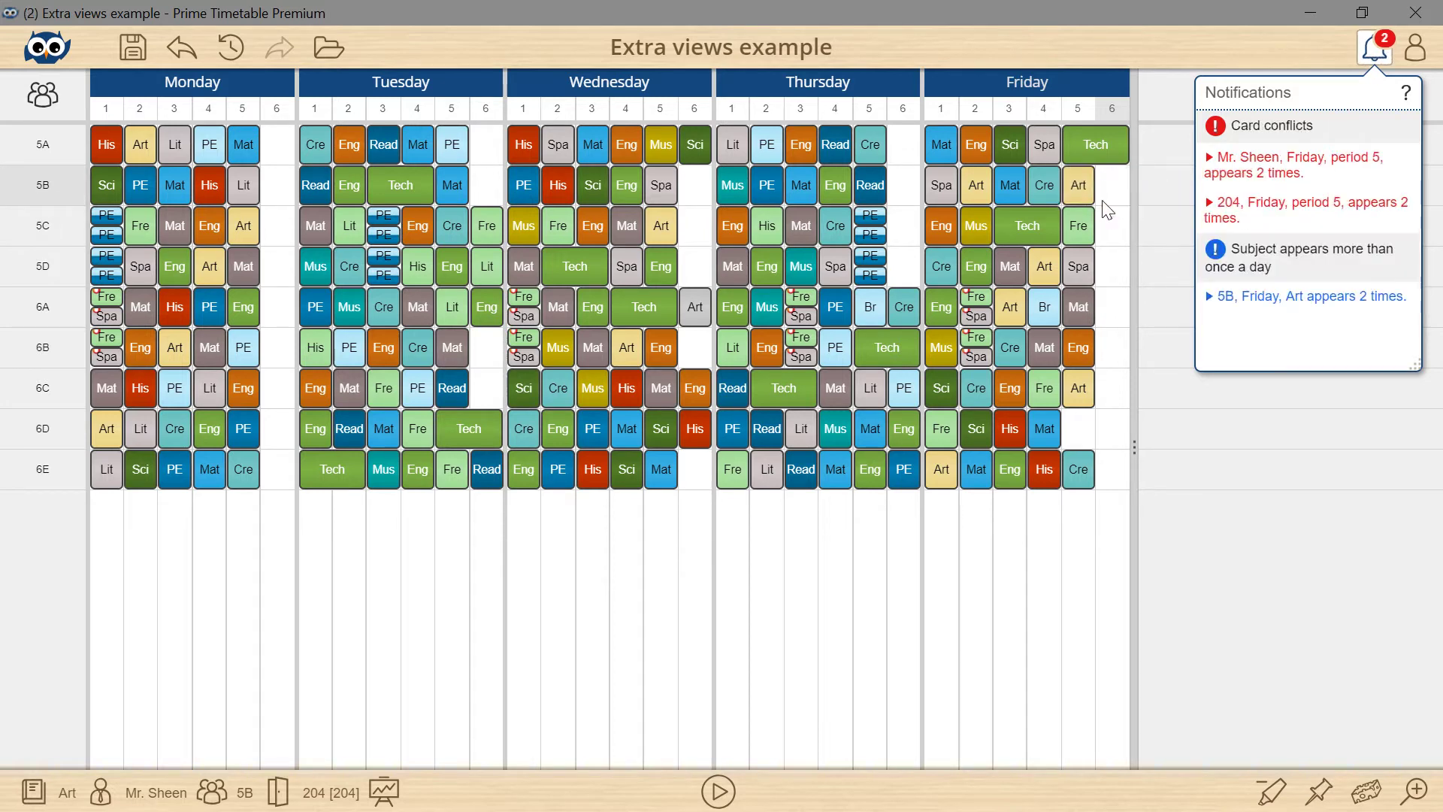
click(1298, 177)
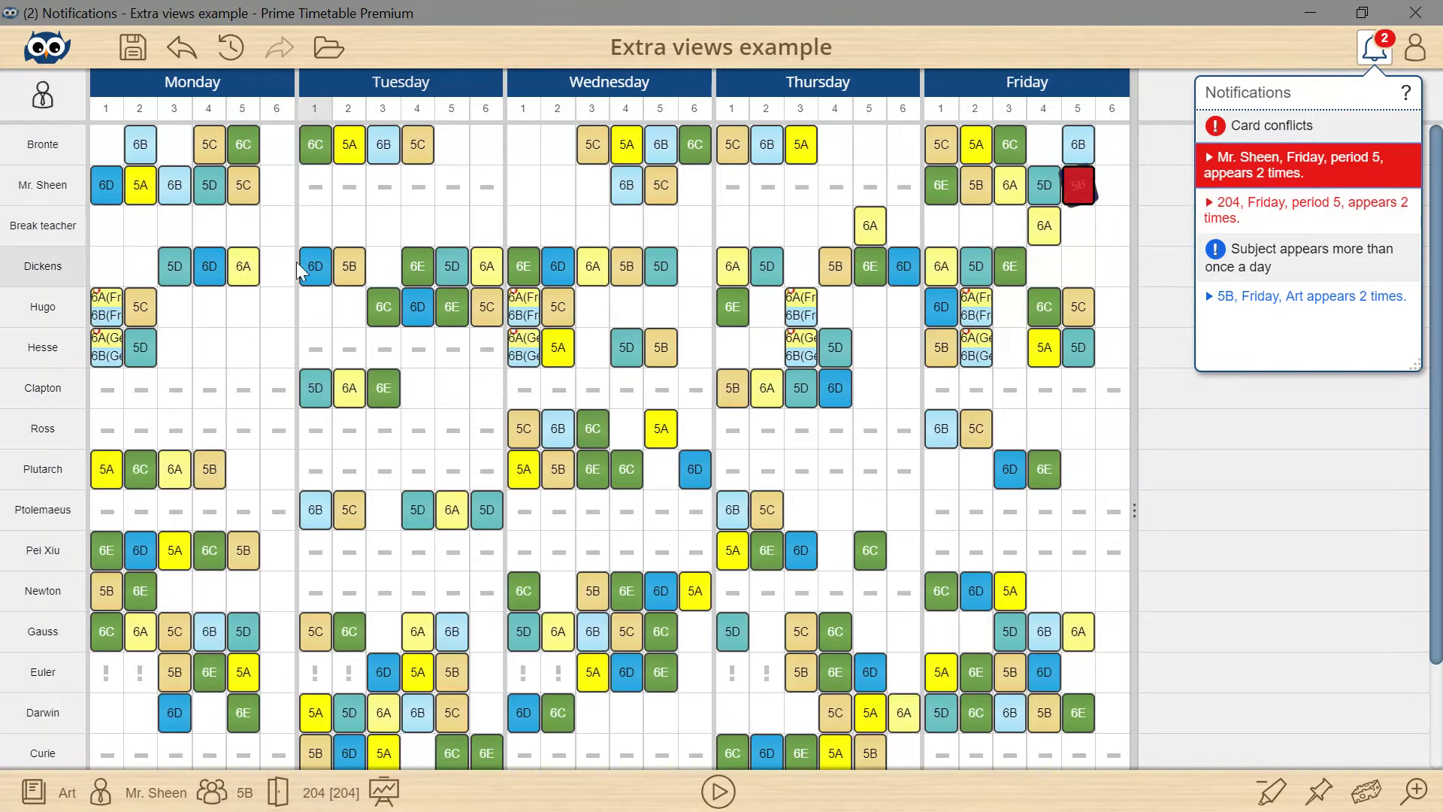
mouse_move(46, 110)
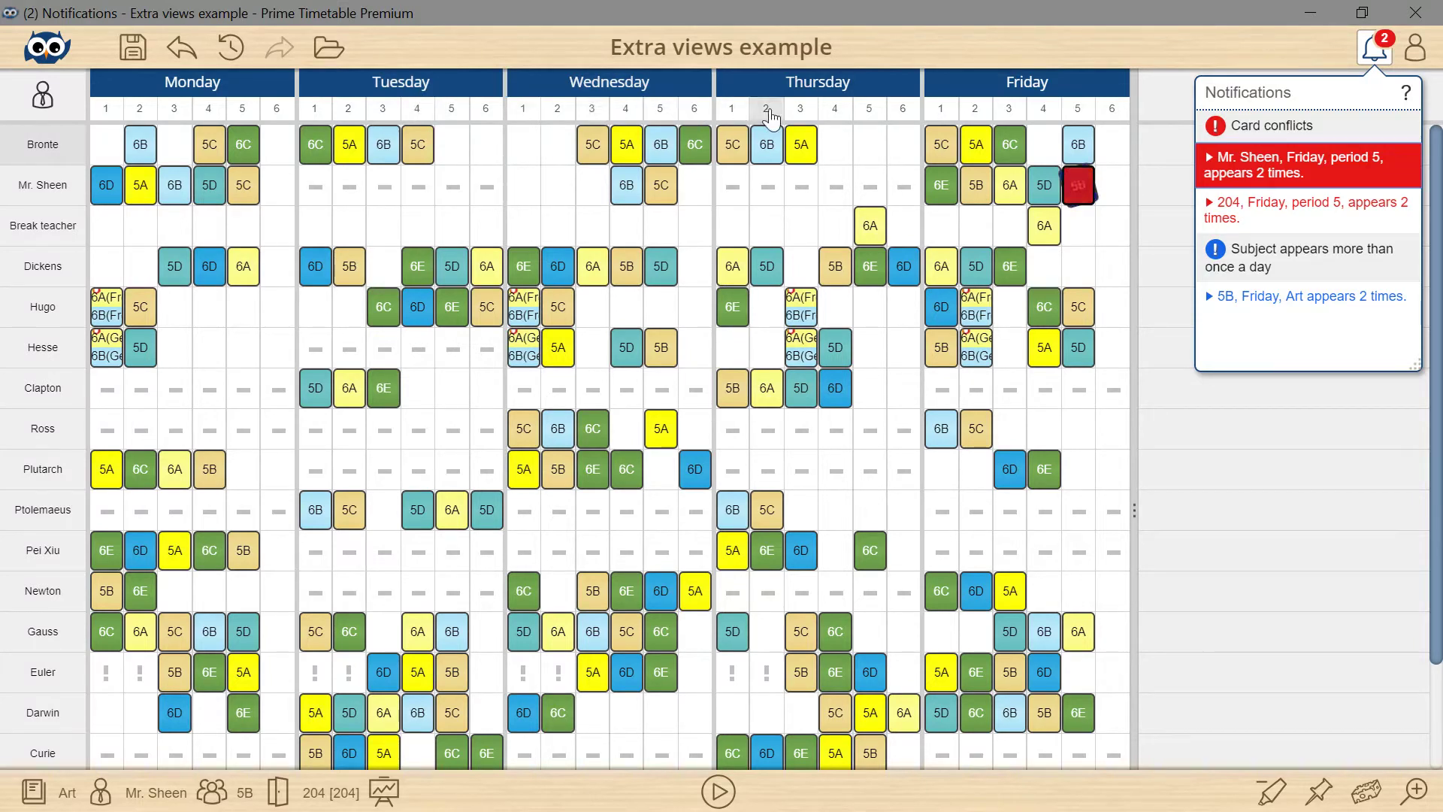
Step: Move 5B's Art lesson to Wednesday period 6 and check room 204's clash there
click(85, 98)
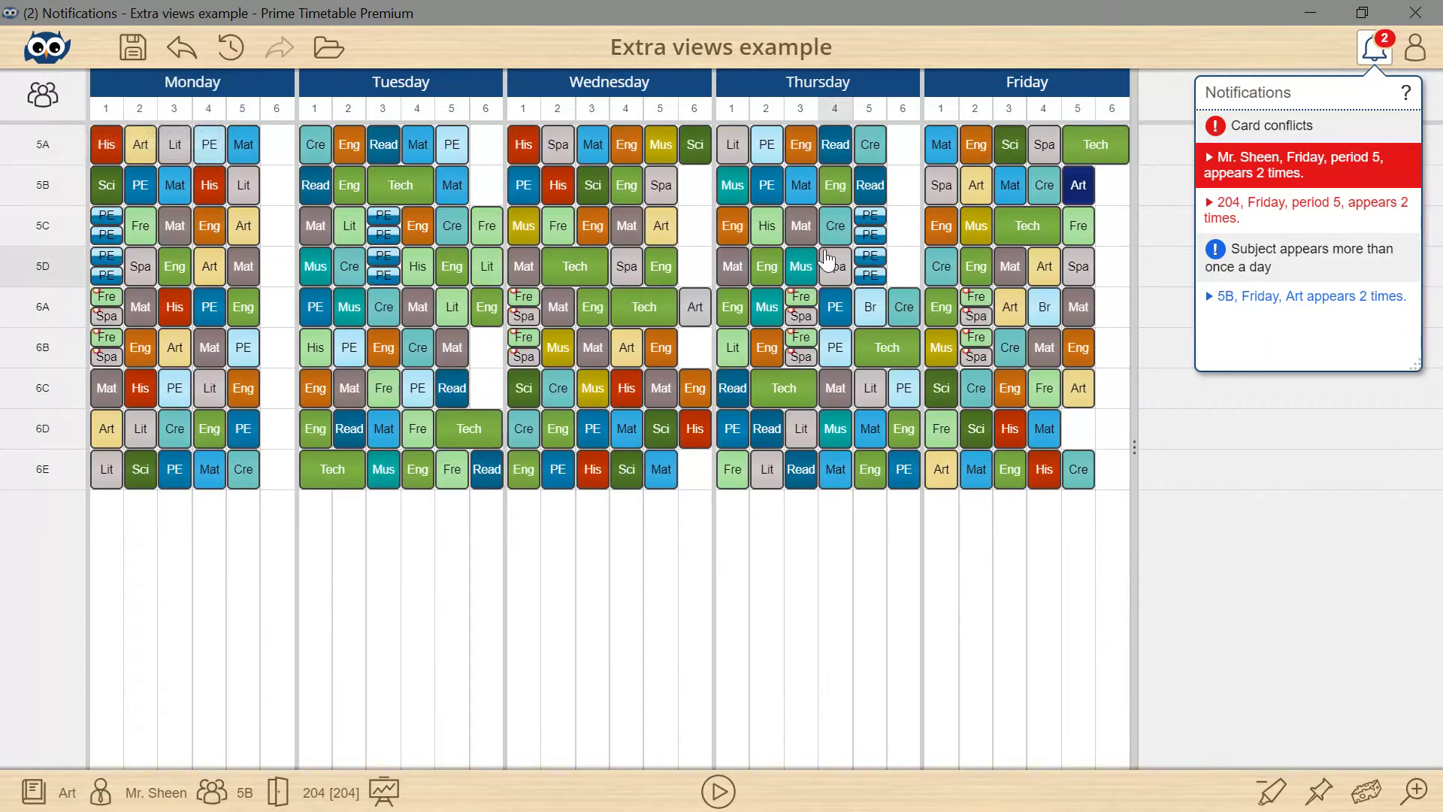
drag(1071, 201, 698, 206)
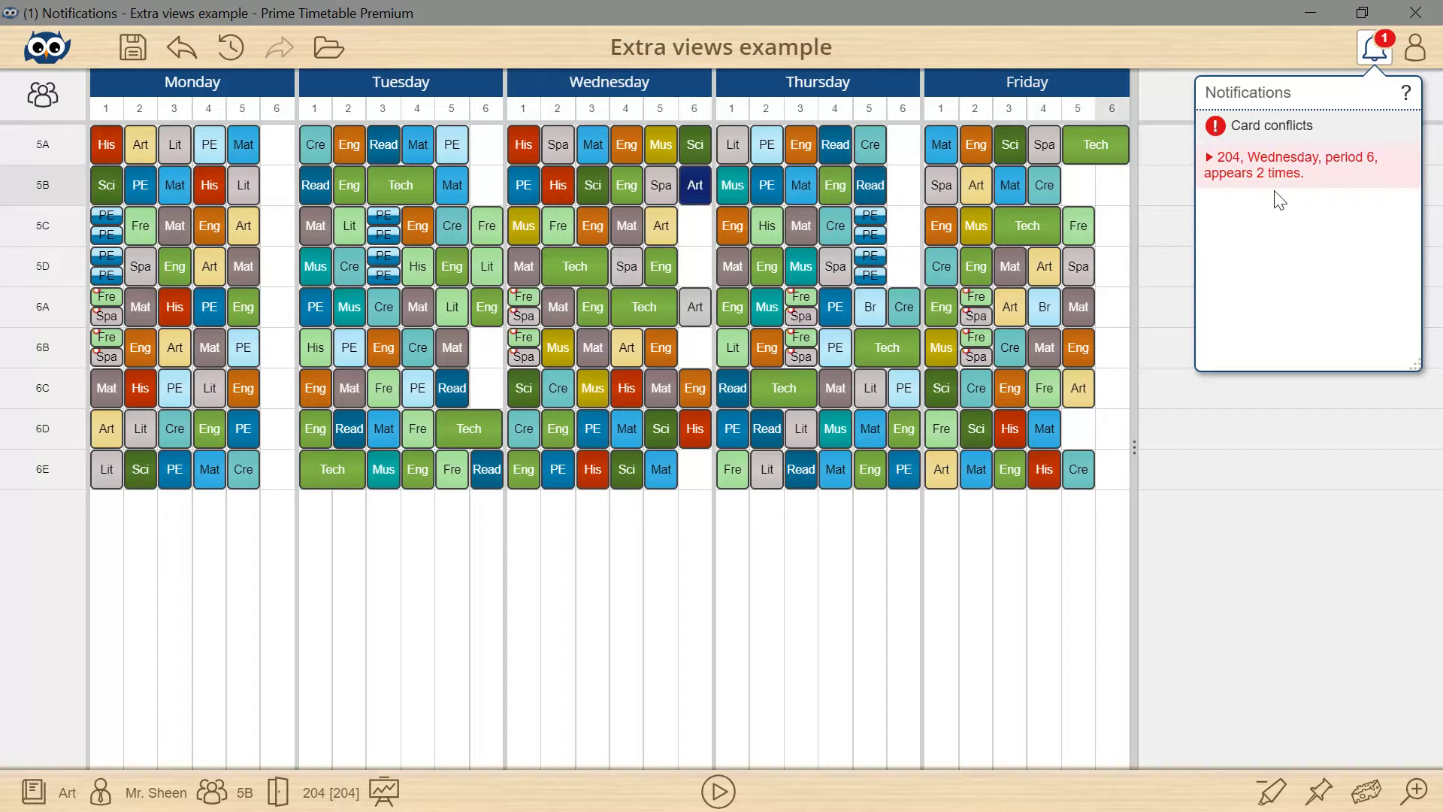
click(1320, 175)
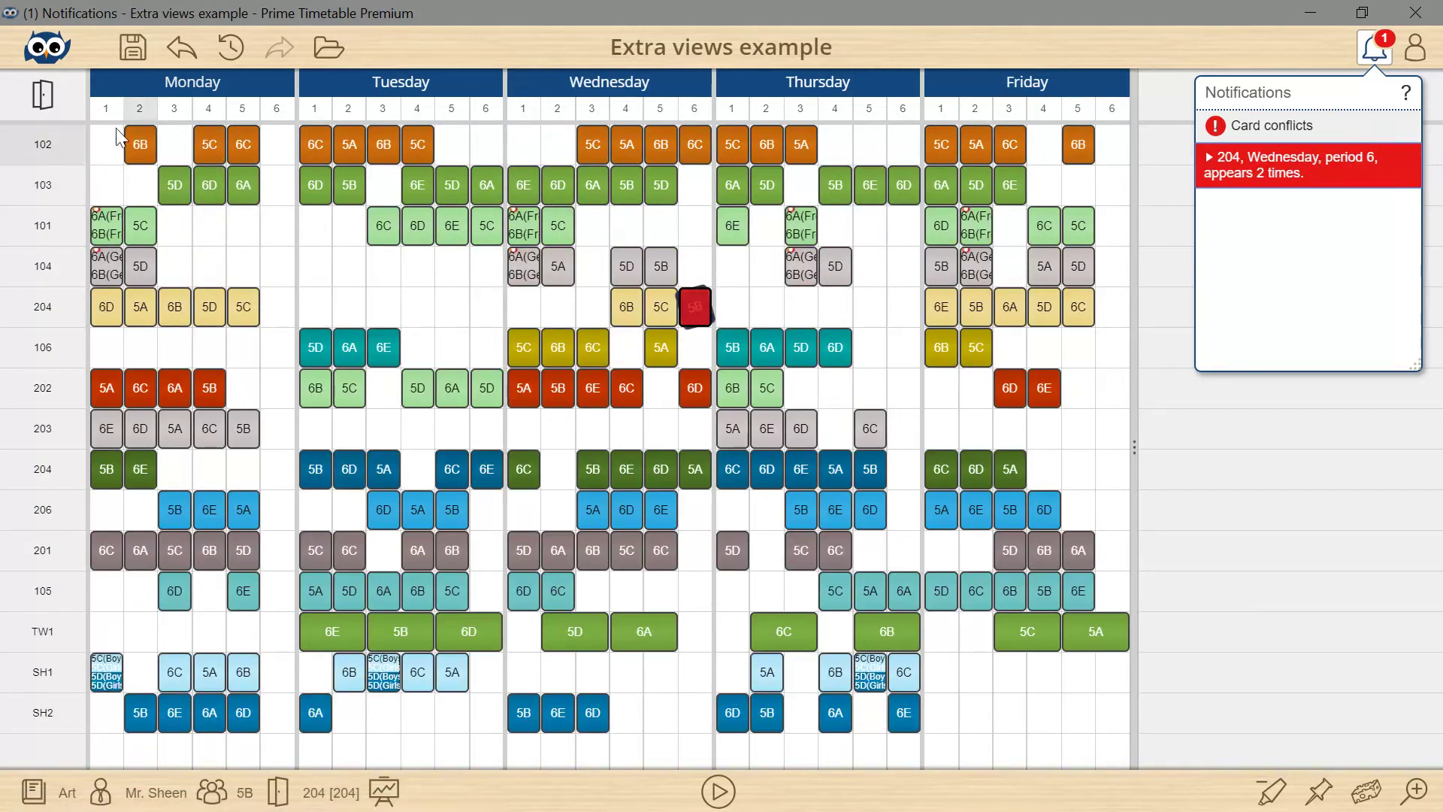
Step: Move 5B's Art lesson to Tuesday period 6 and view Mr. Sheen's forbidden-period warning
mouse_move(42, 104)
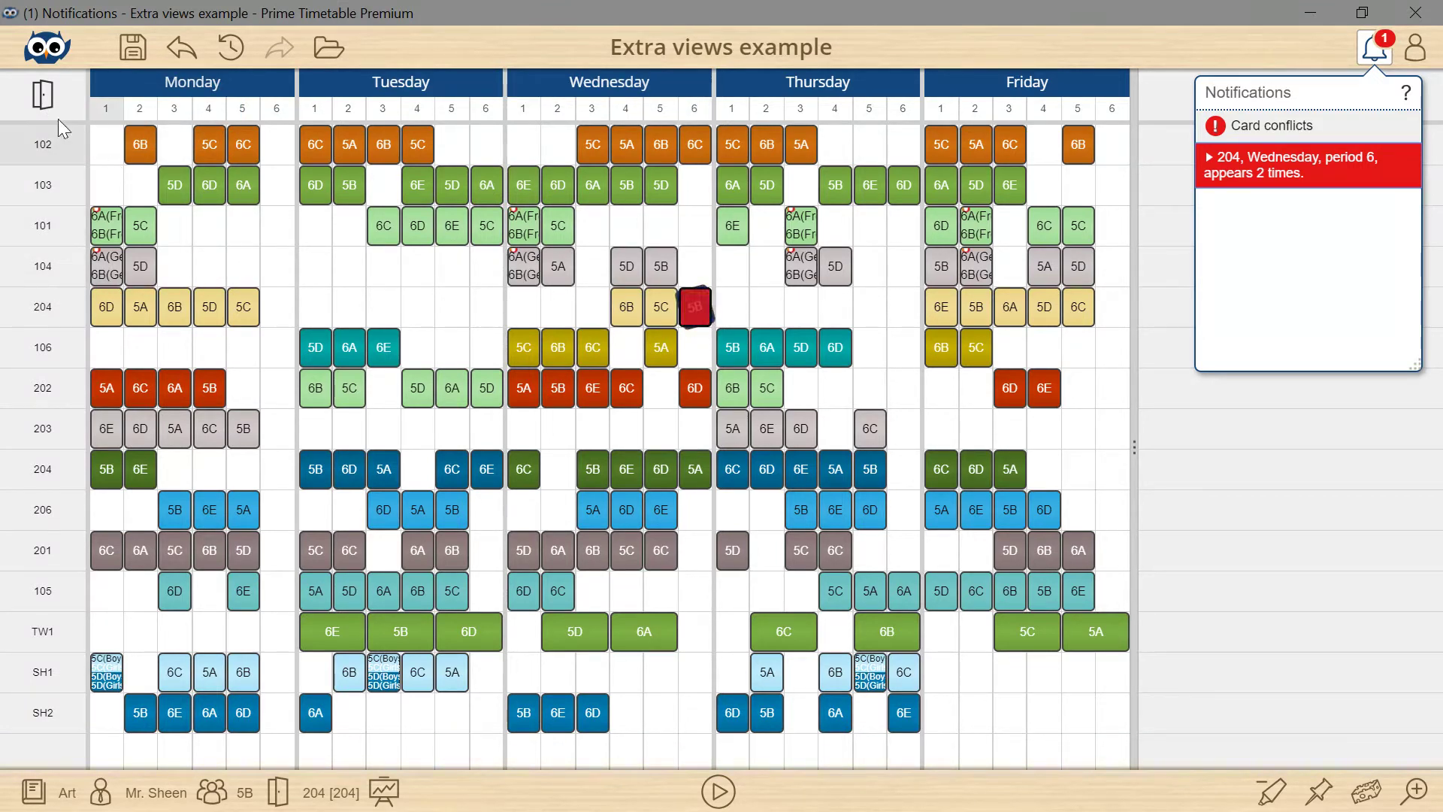
click(84, 93)
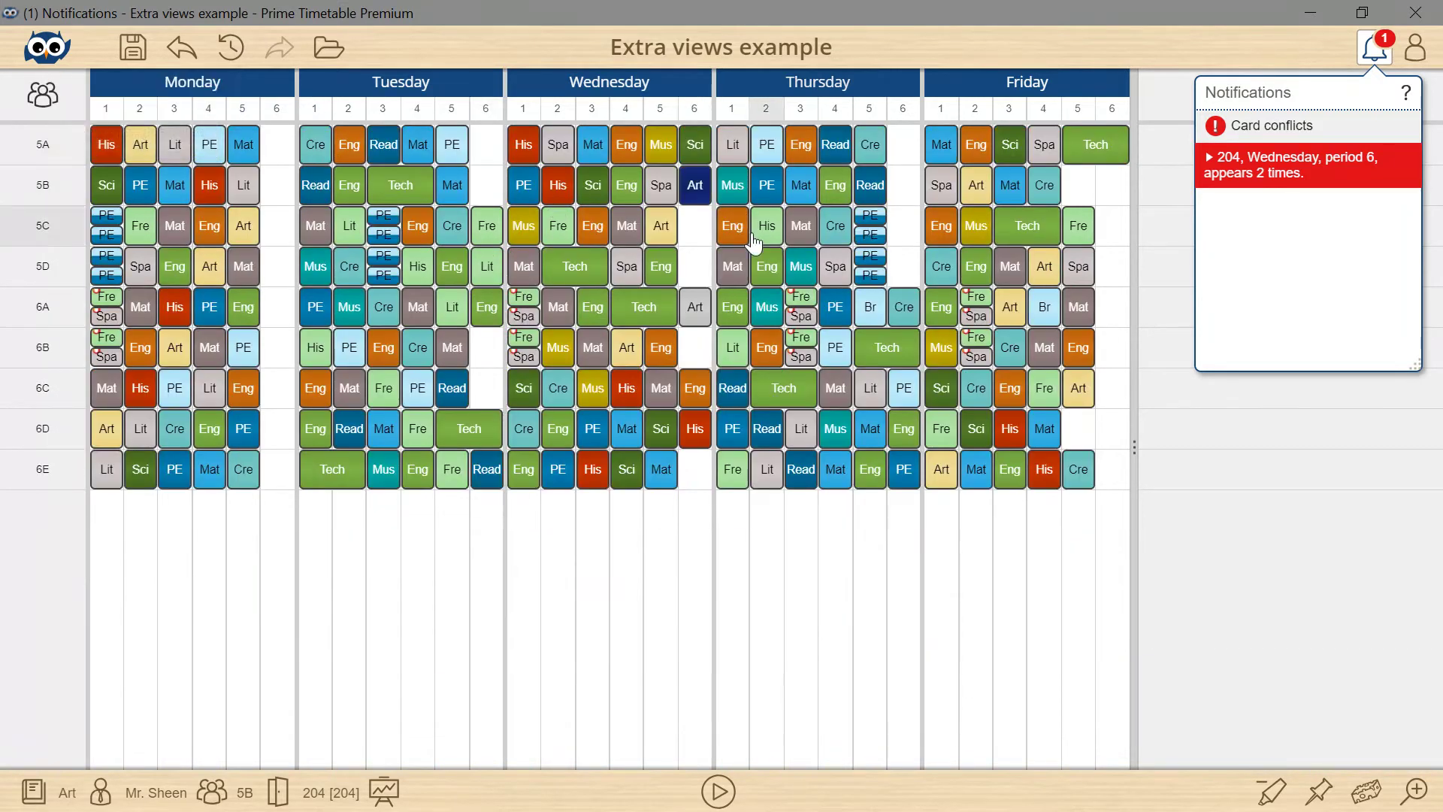
drag(695, 187, 485, 202)
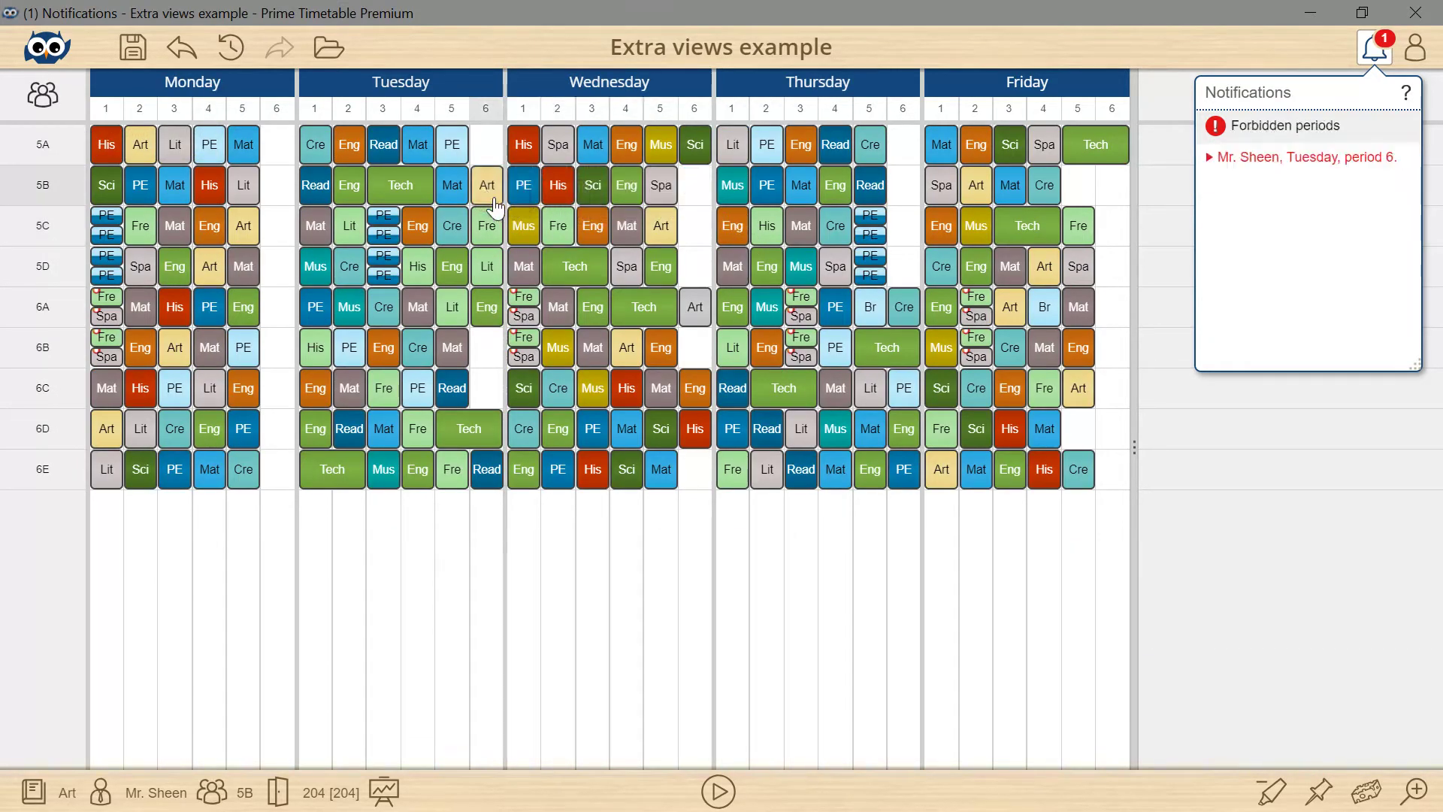
click(1293, 167)
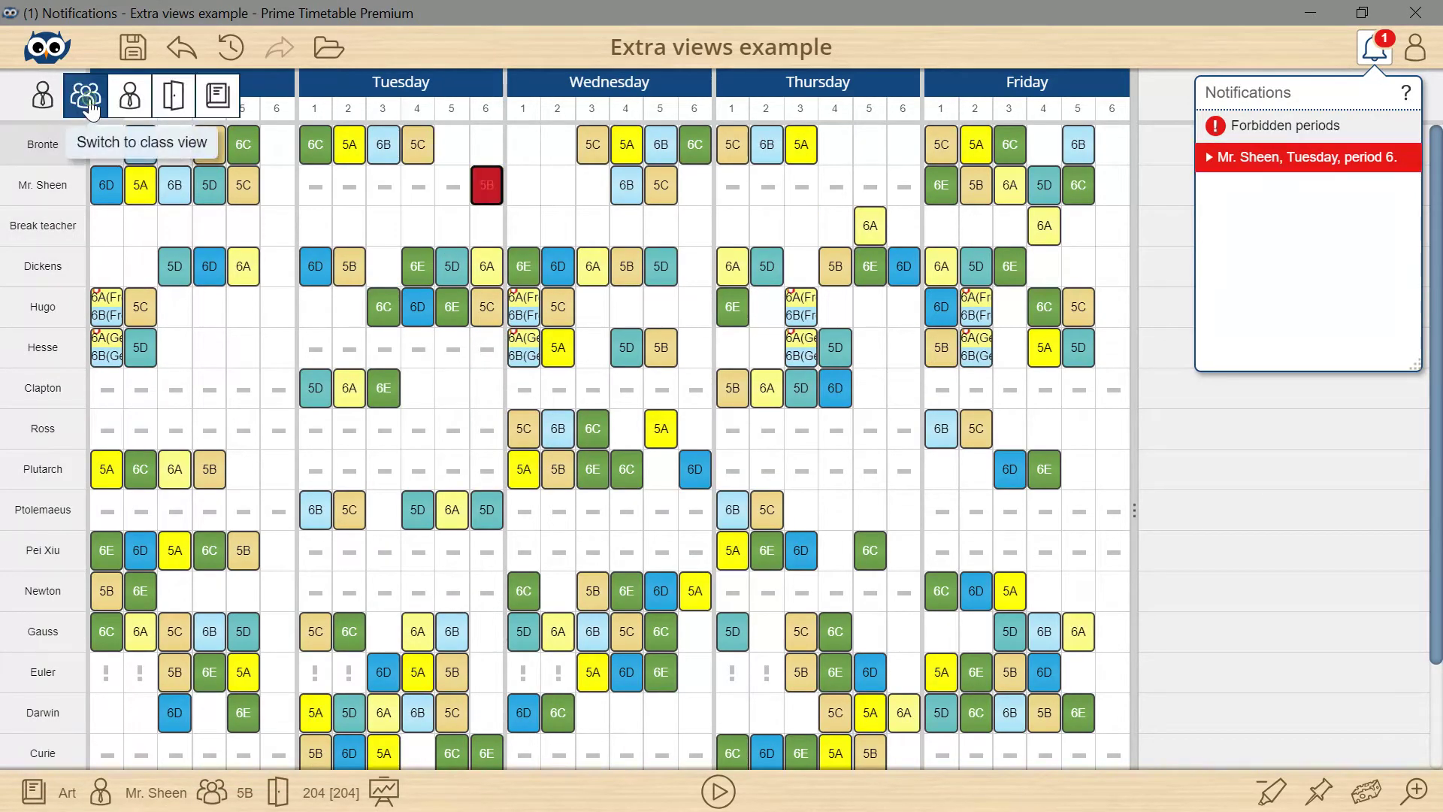
Step: Return 5B's Art to Wednesday period 6 and add teacher and room timetables below the classes
click(83, 94)
drag(484, 184, 712, 188)
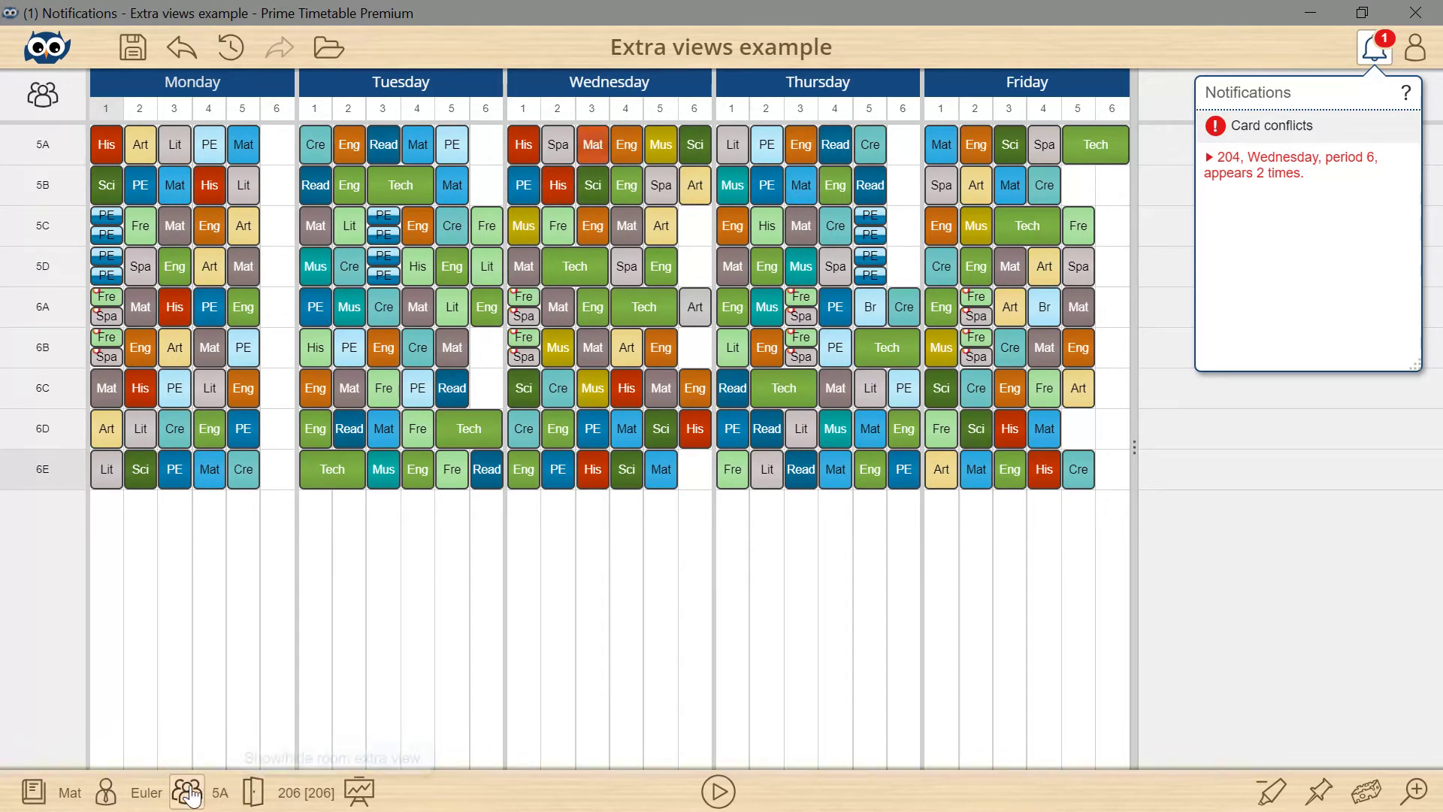
click(112, 786)
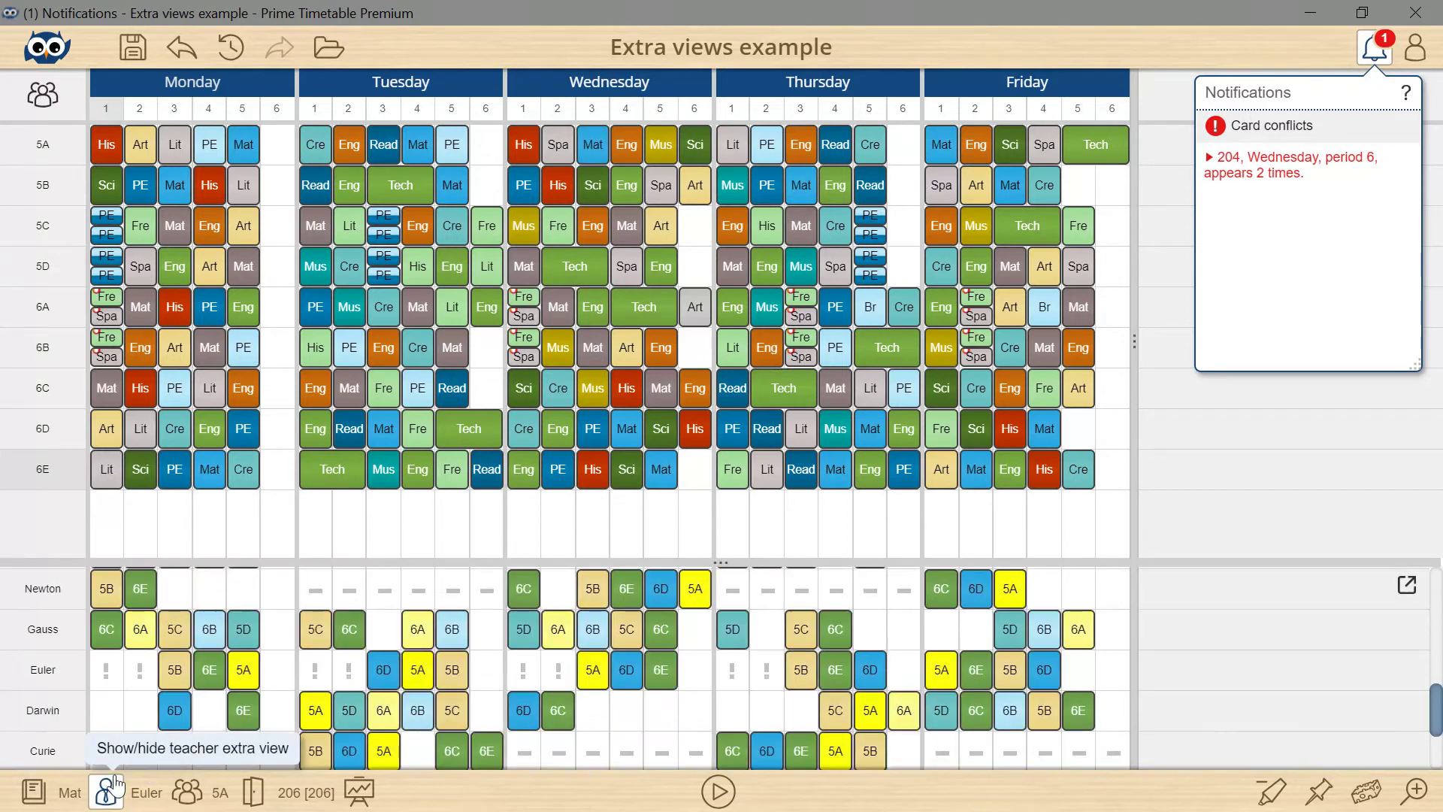
click(252, 789)
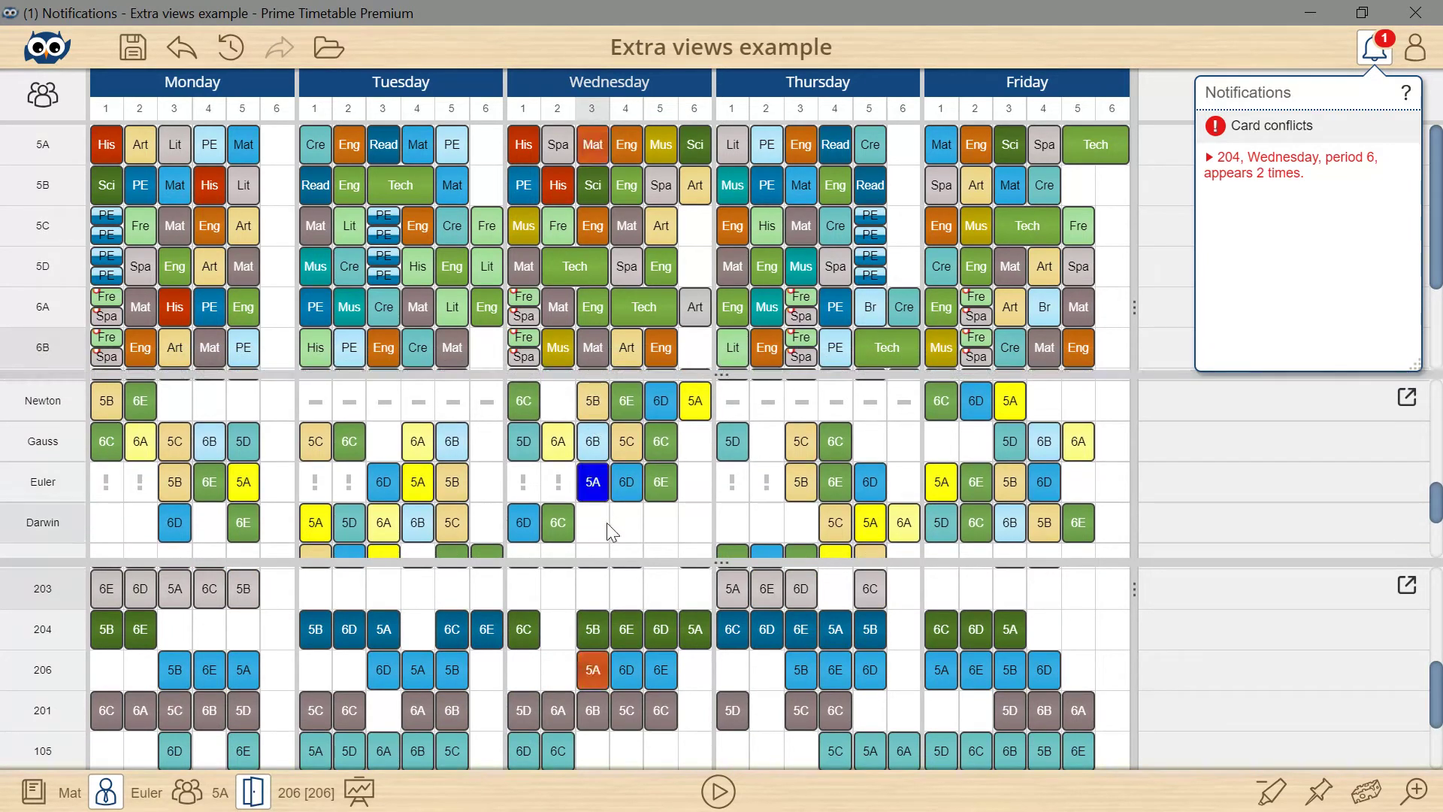
Step: Enlarge the teacher pane to reveal Darwin's row and locate room 204's Wednesday period 6 clash
drag(596, 377, 592, 415)
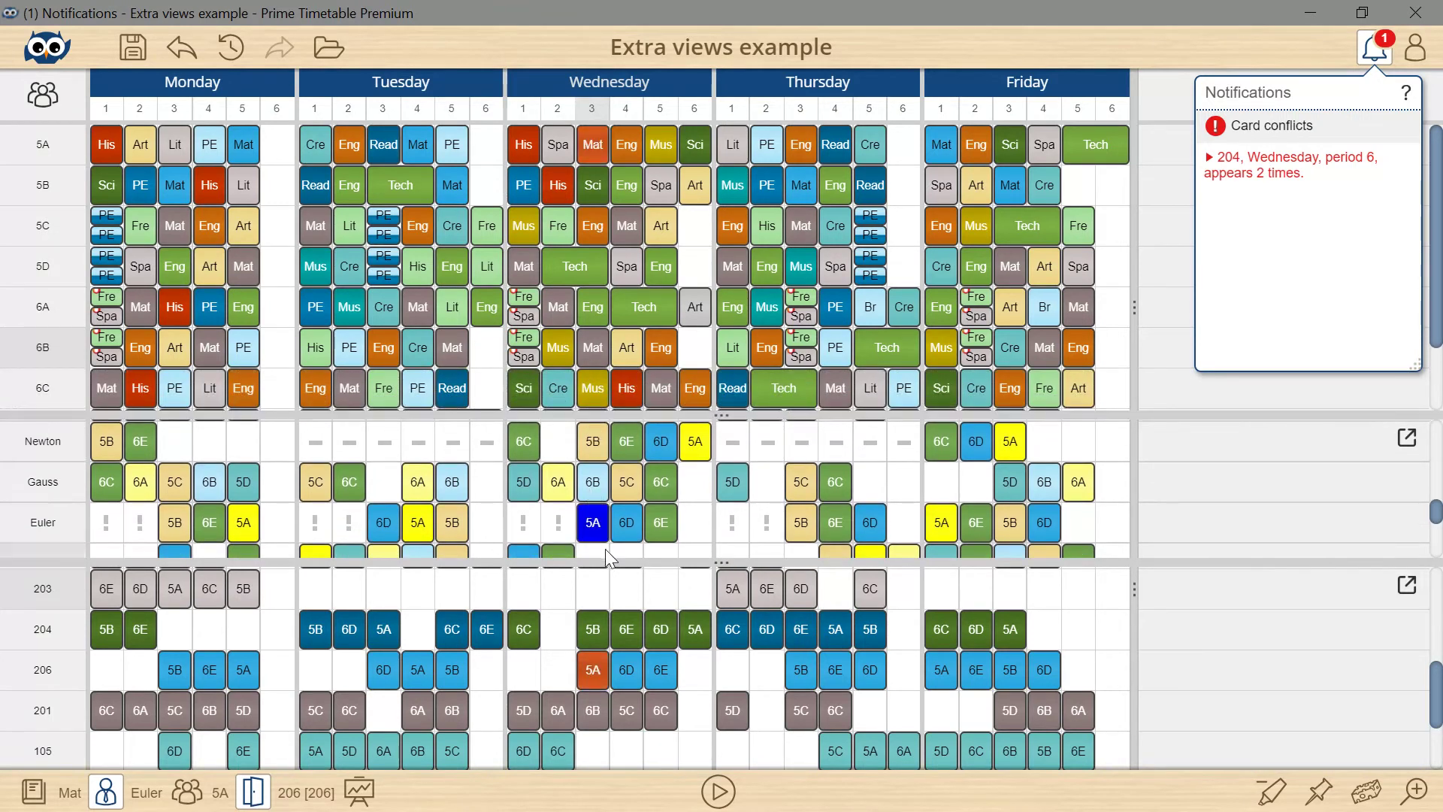
drag(607, 569, 605, 582)
click(606, 583)
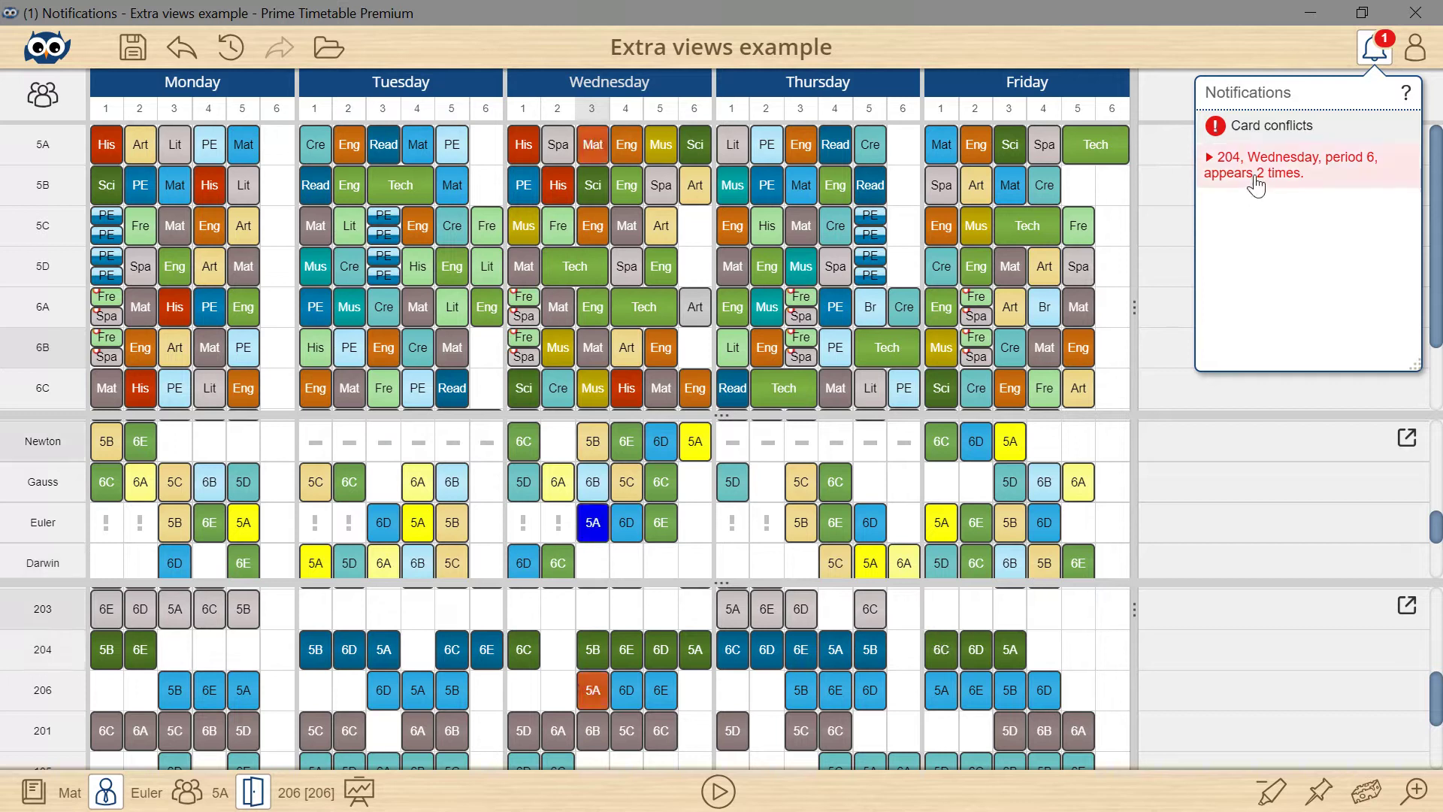
click(1283, 175)
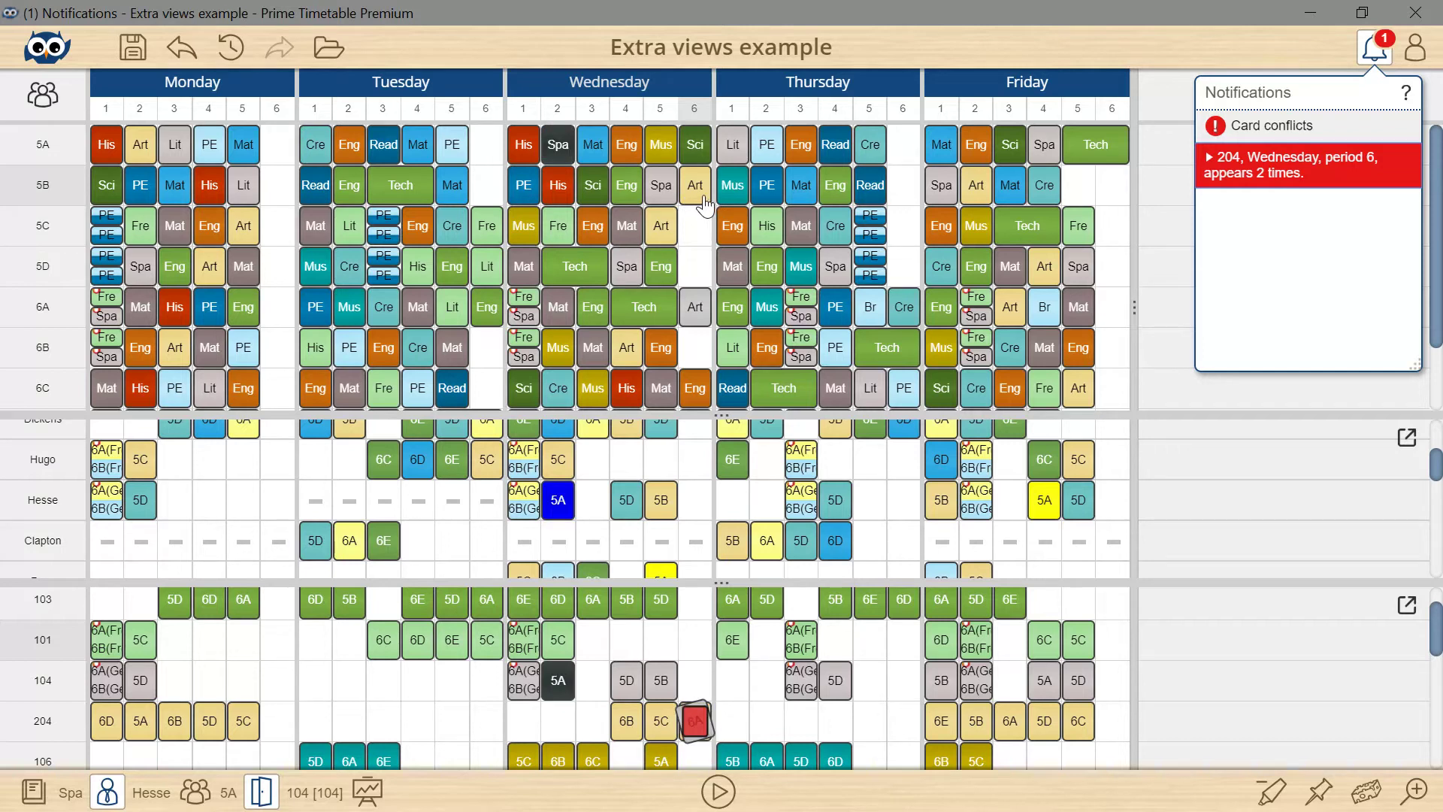
Step: Move 5B's Art to Monday period 6 and 5D's Lit to Thursday period 6, clearing all conflicts
drag(706, 203, 295, 206)
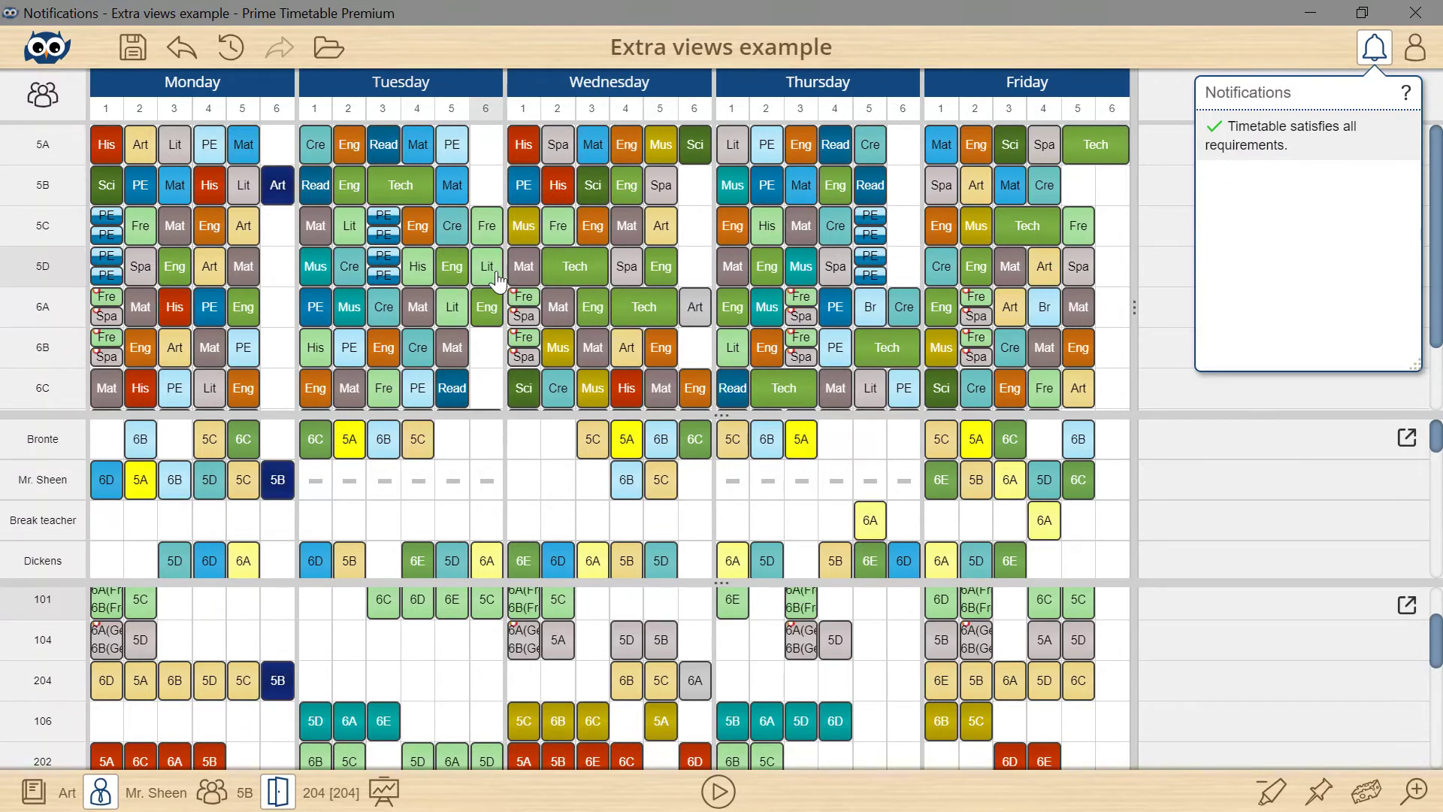
drag(487, 266, 910, 282)
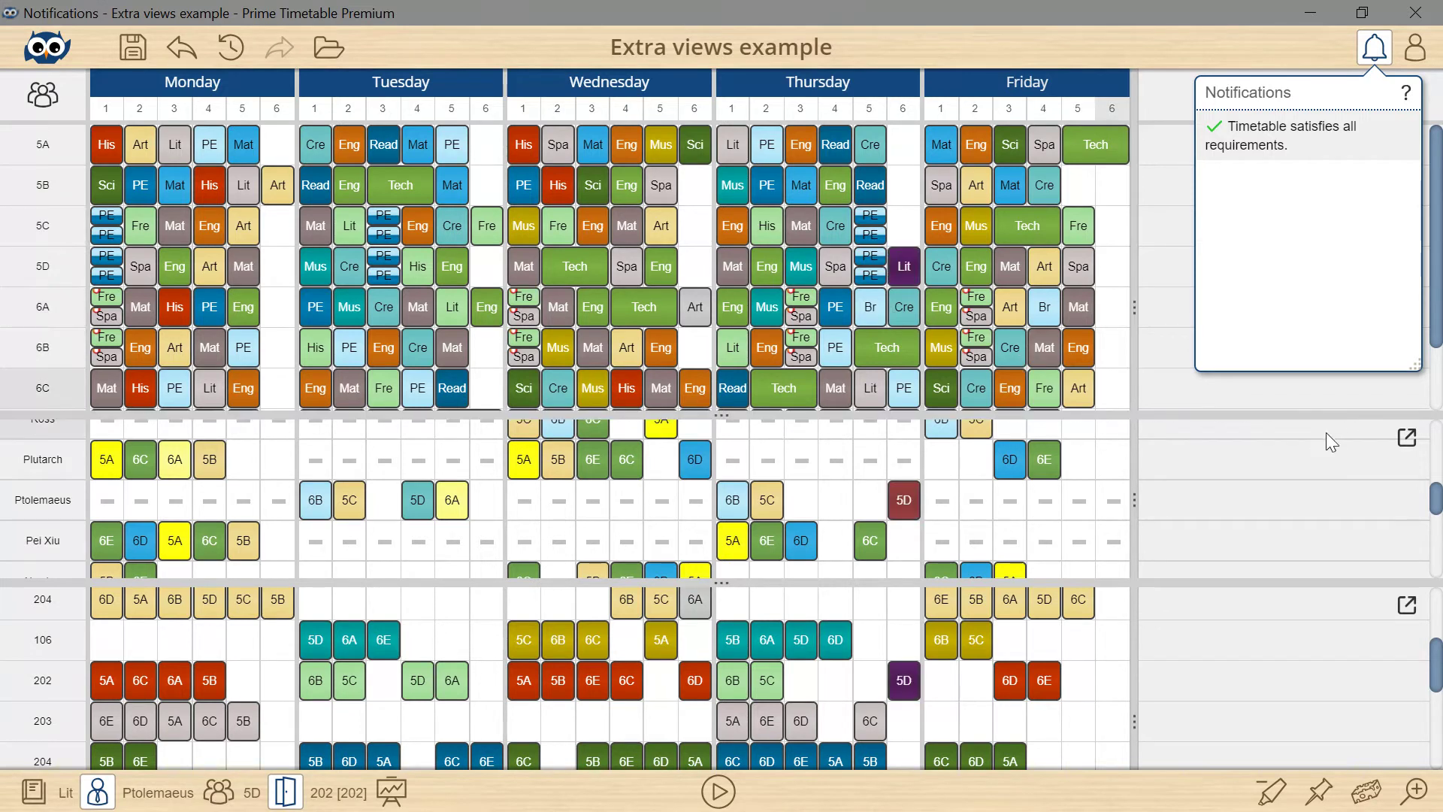
Step: Pop the teacher timetable into a smaller floating window with wider day columns
click(1410, 440)
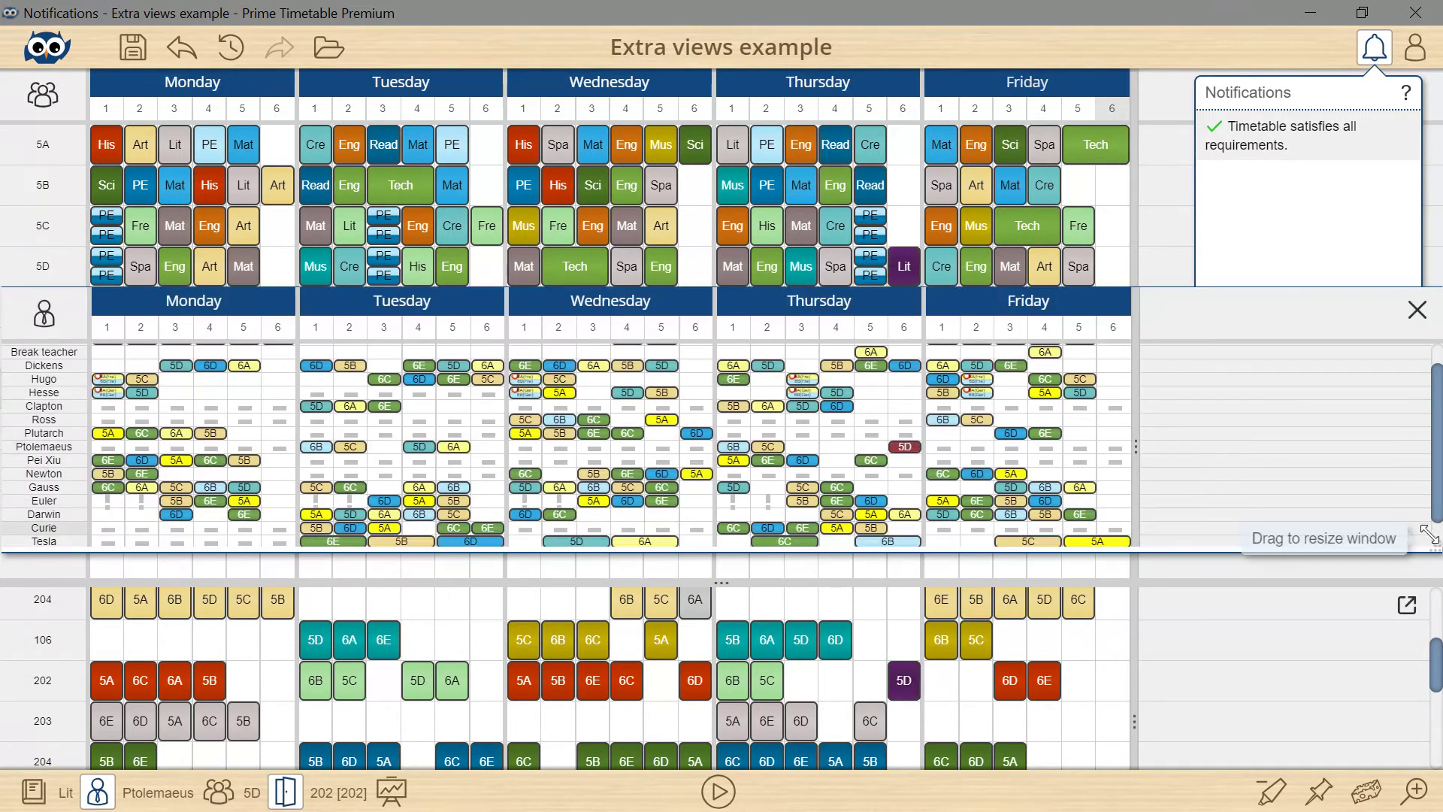
drag(1373, 538, 502, 533)
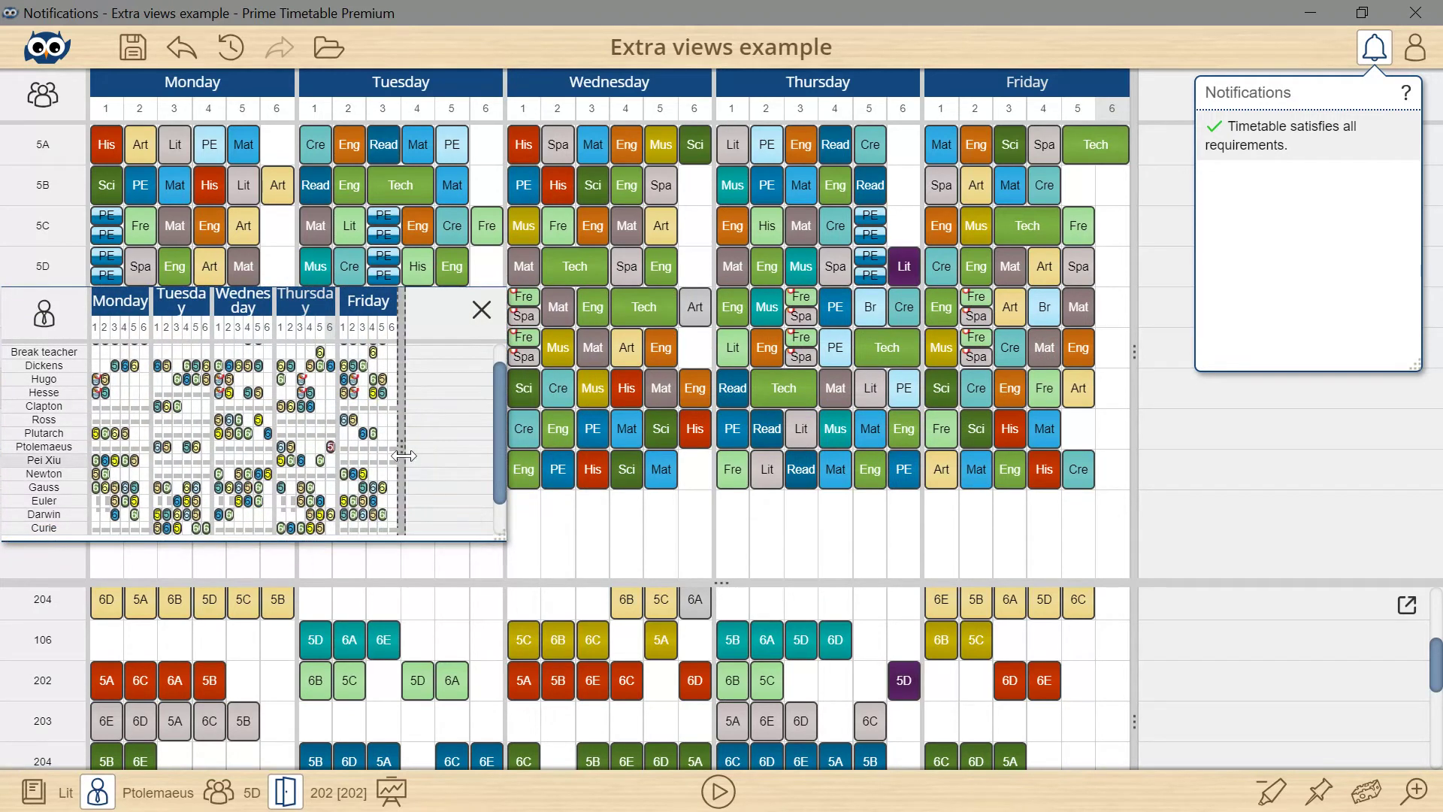
drag(433, 457, 453, 459)
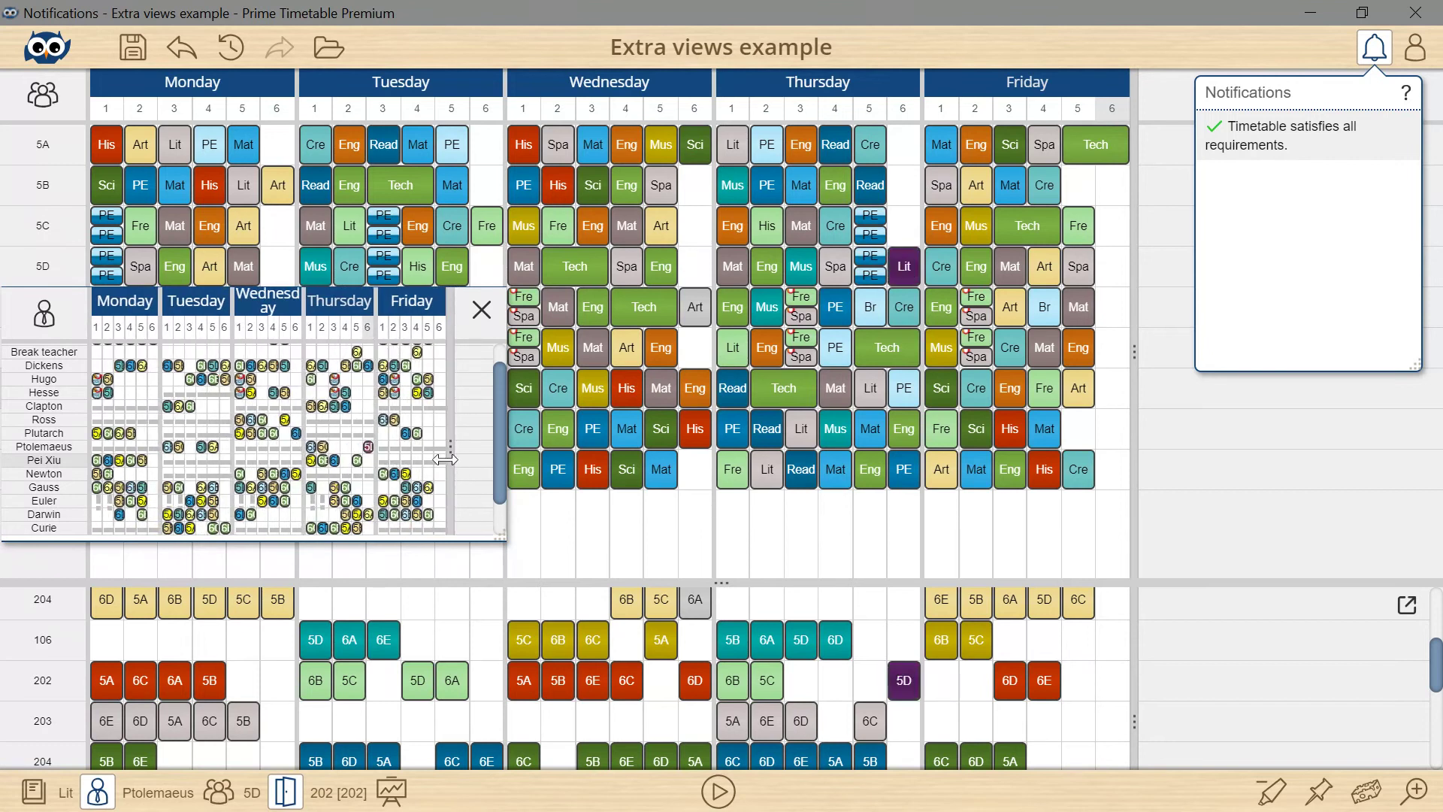
Step: Open one teacher's individual timetable and move their 6A lesson from Tuesday to Monday period 6
double_click(60, 379)
drag(173, 315, 995, 430)
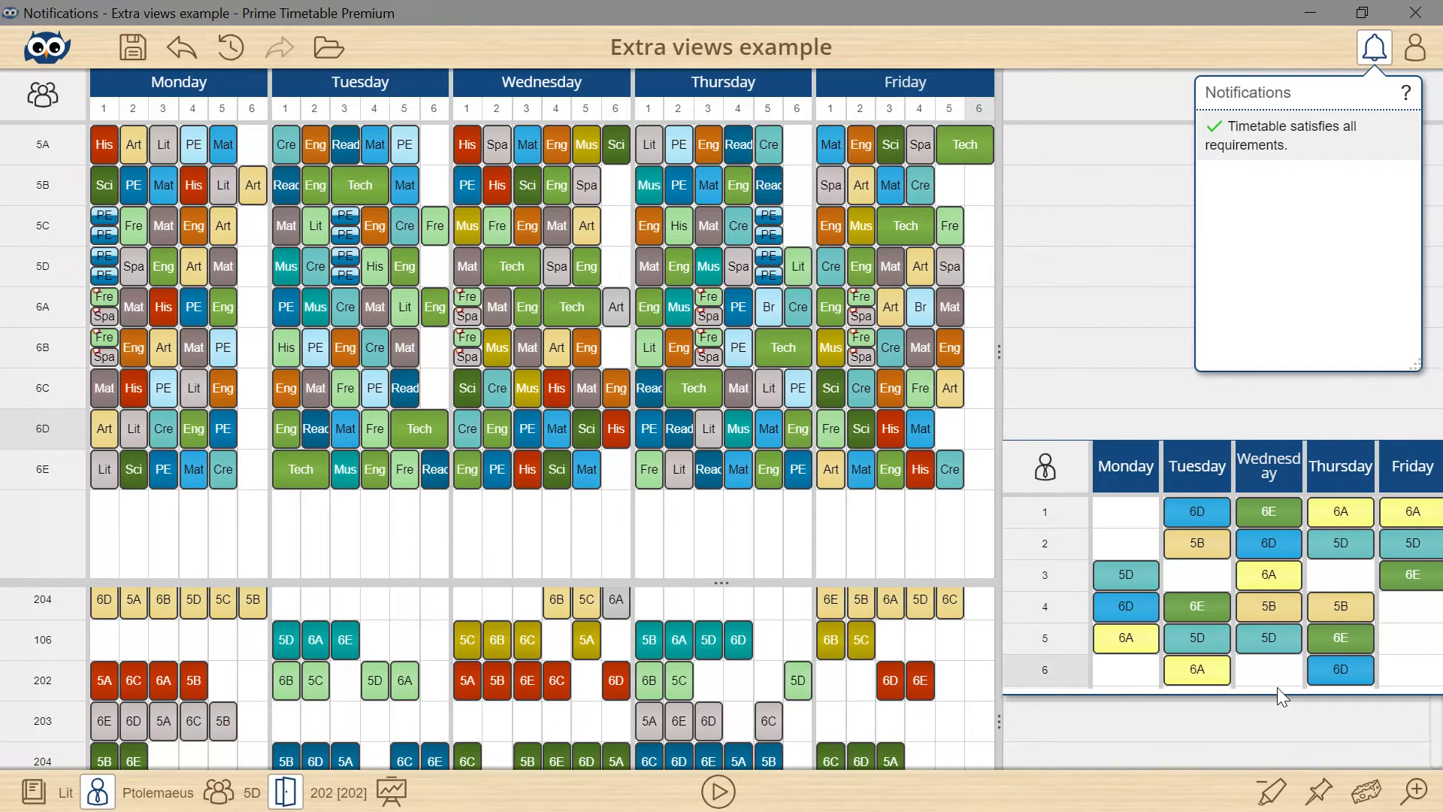
drag(1217, 675, 1158, 673)
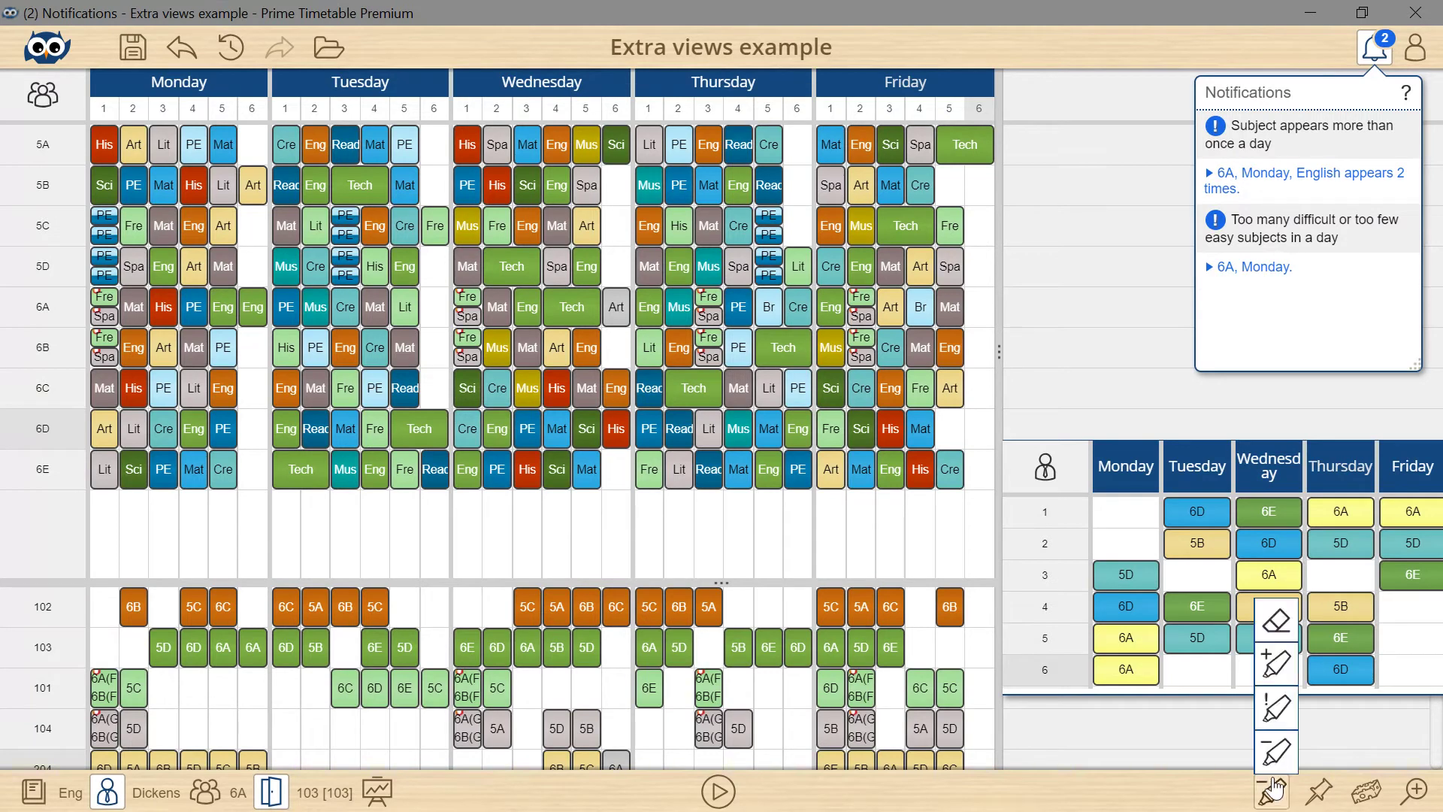
Step: Mark the teacher's sixth periods and Friday's last periods for 6C–6E as forbidden
click(1286, 761)
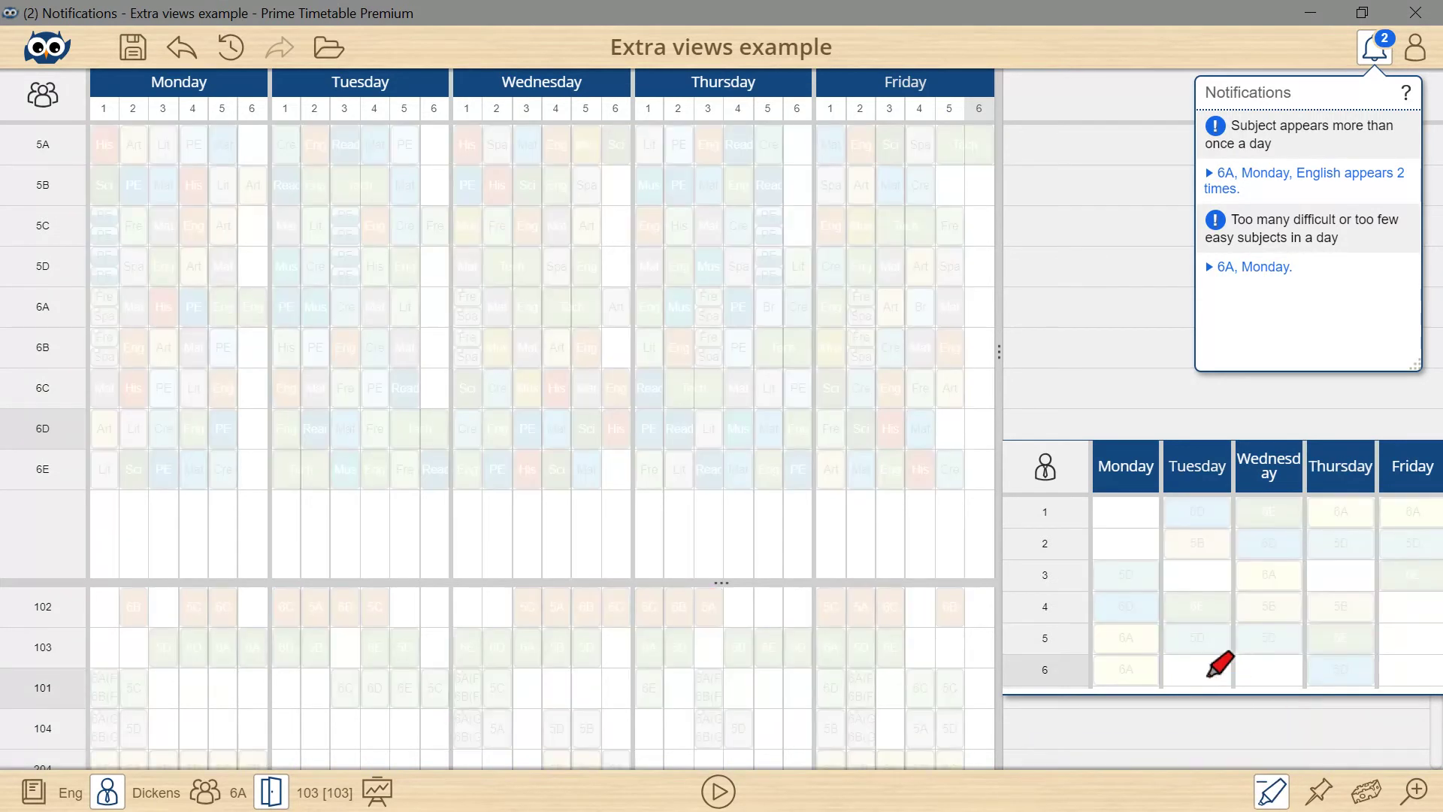
click(1263, 675)
mouse_move(953, 469)
mouse_down()
mouse_move(949, 410)
mouse_move(973, 396)
mouse_move(976, 471)
mouse_up()
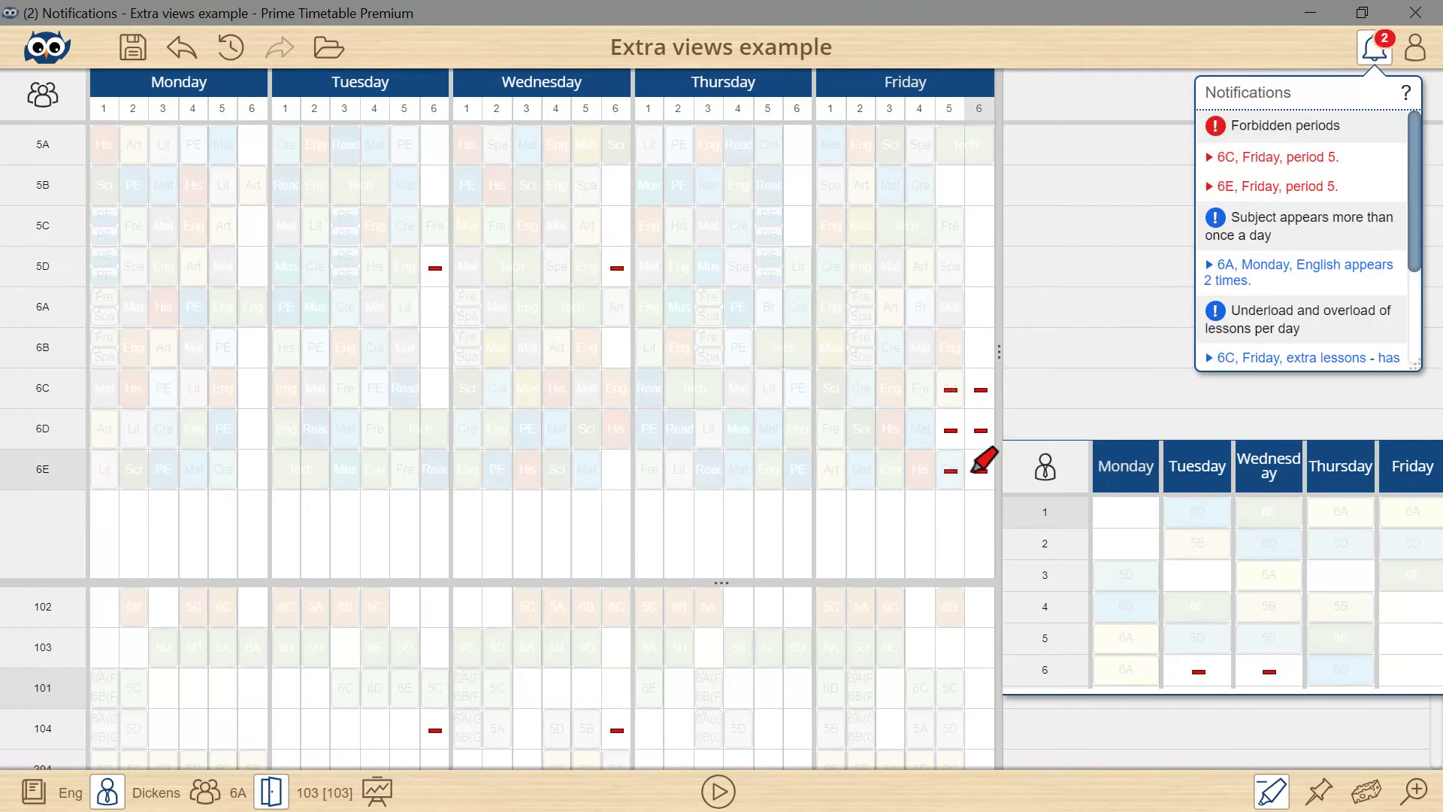
key(Escape)
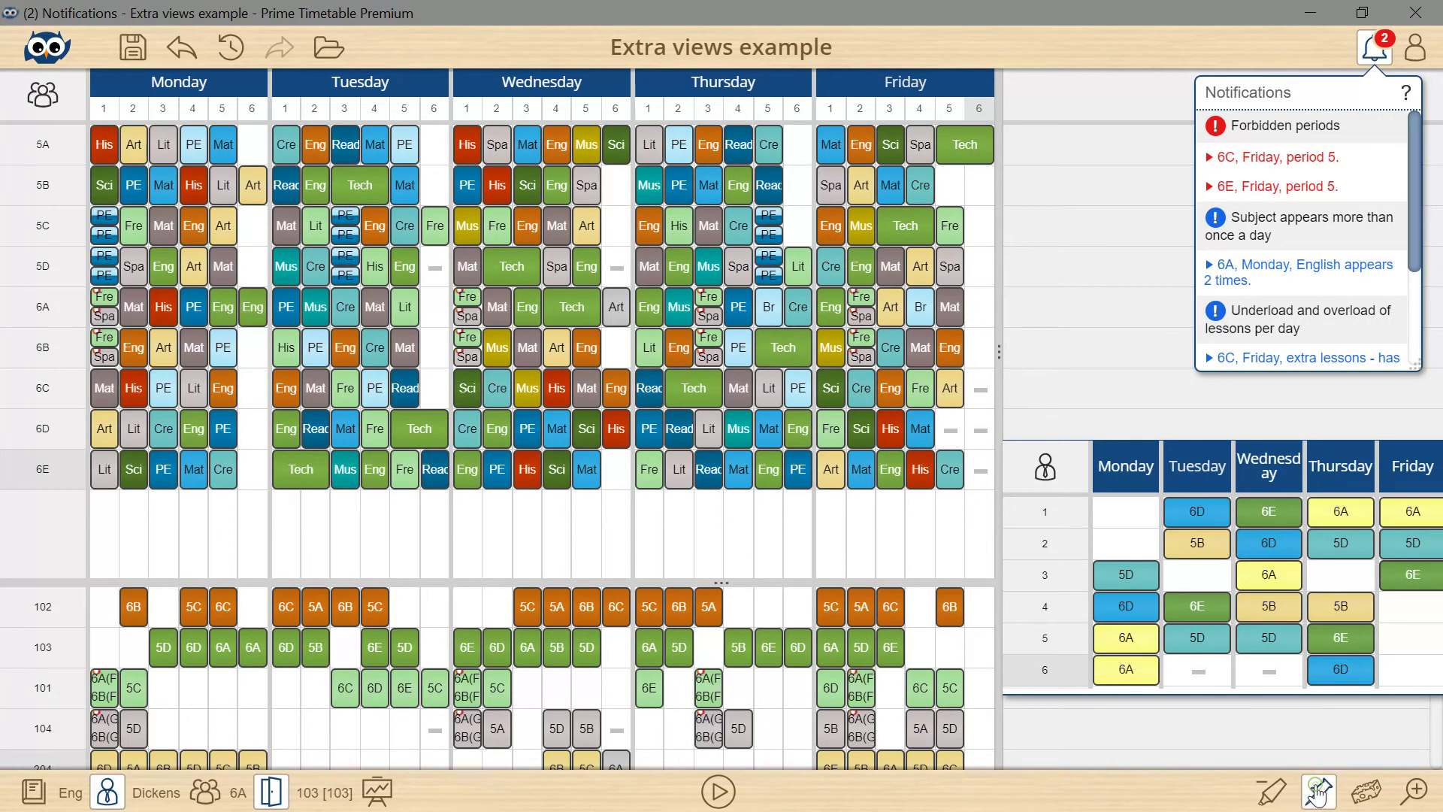
Step: Pin the teacher's Tuesday 6E, Wednesday 5B, 6D, 6A, 5D and Thursday 5B lessons, then select Tuesday 5D
click(1317, 793)
click(1198, 605)
click(1269, 606)
click(1323, 606)
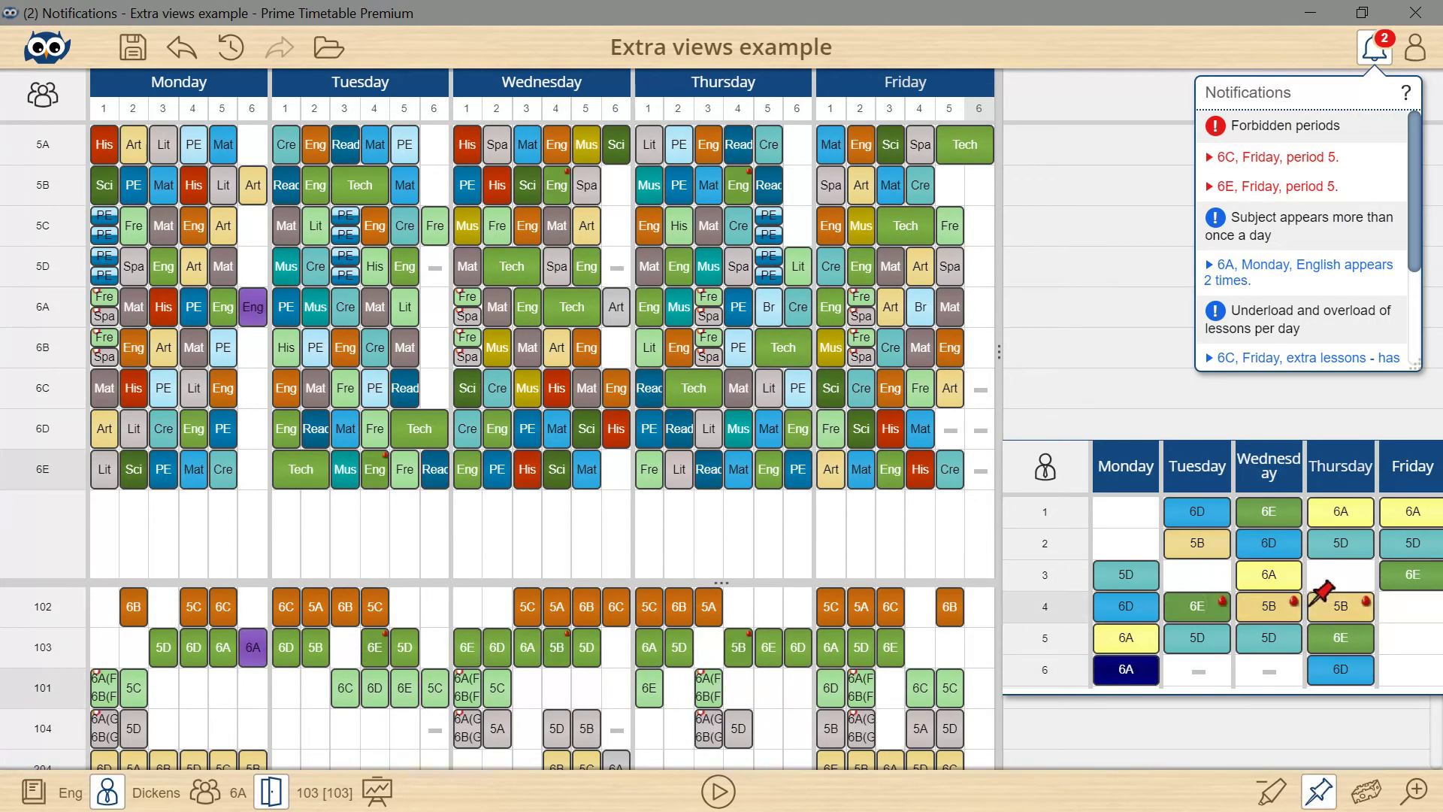
click(1282, 549)
click(1282, 579)
click(1281, 635)
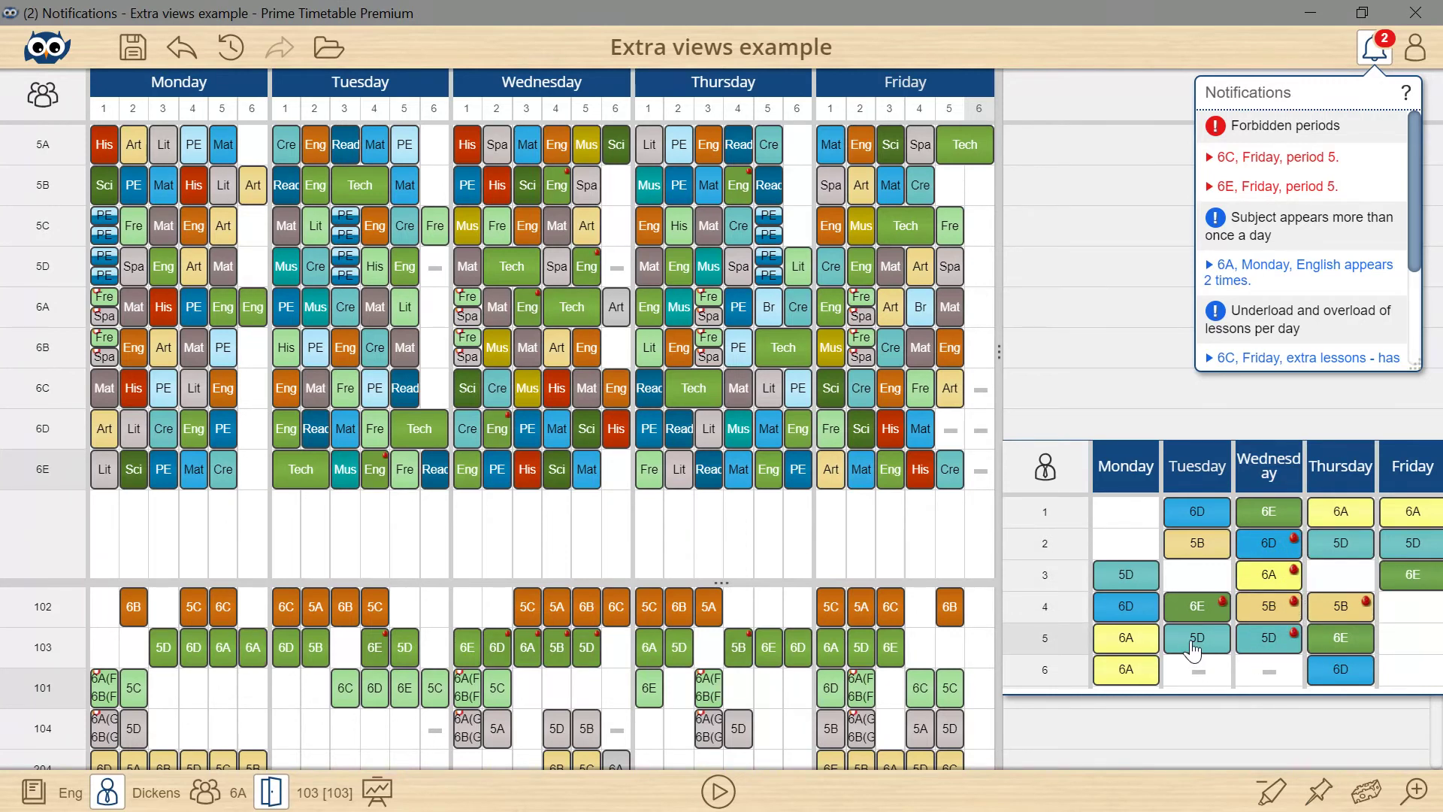
click(831, 390)
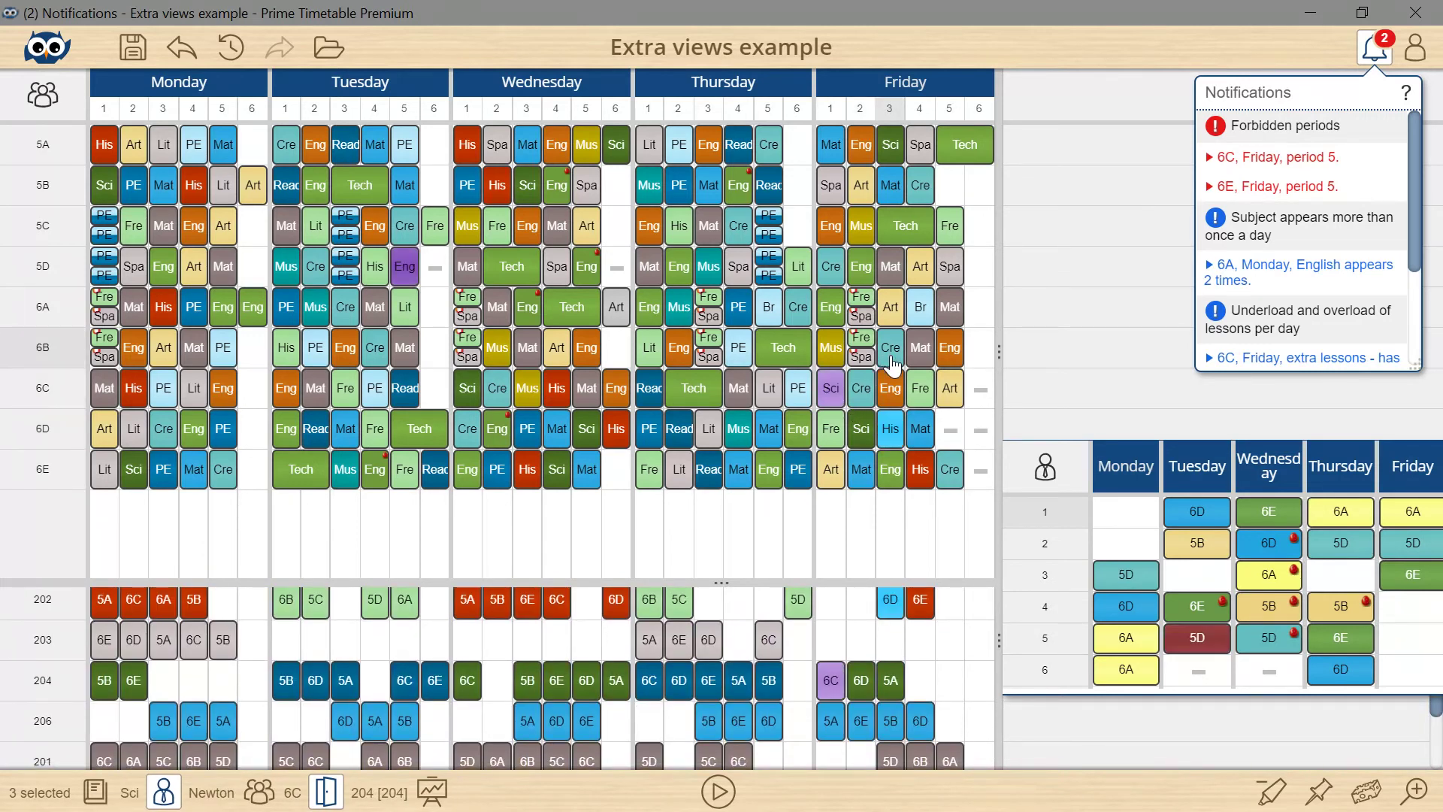
right_click(1198, 637)
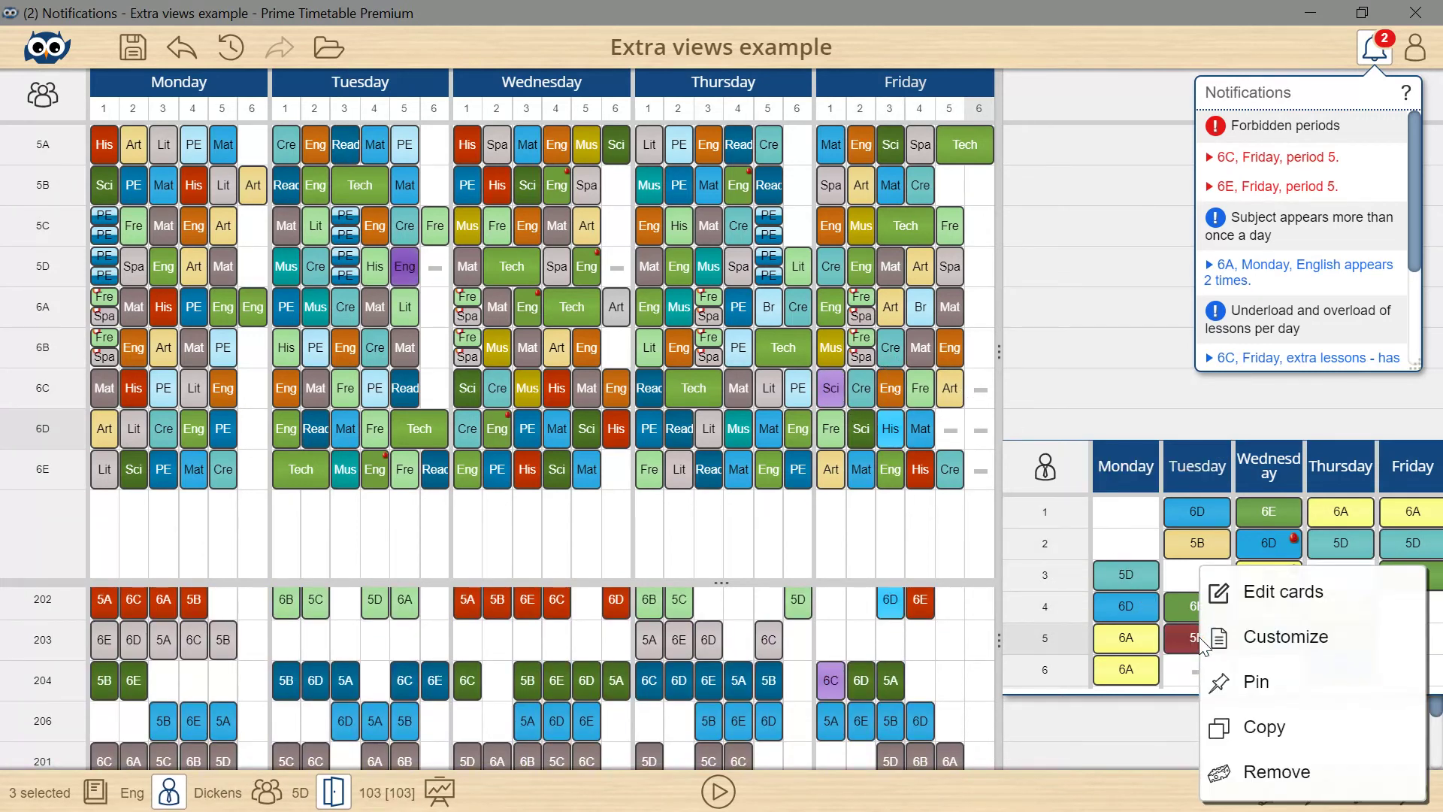
click(1324, 601)
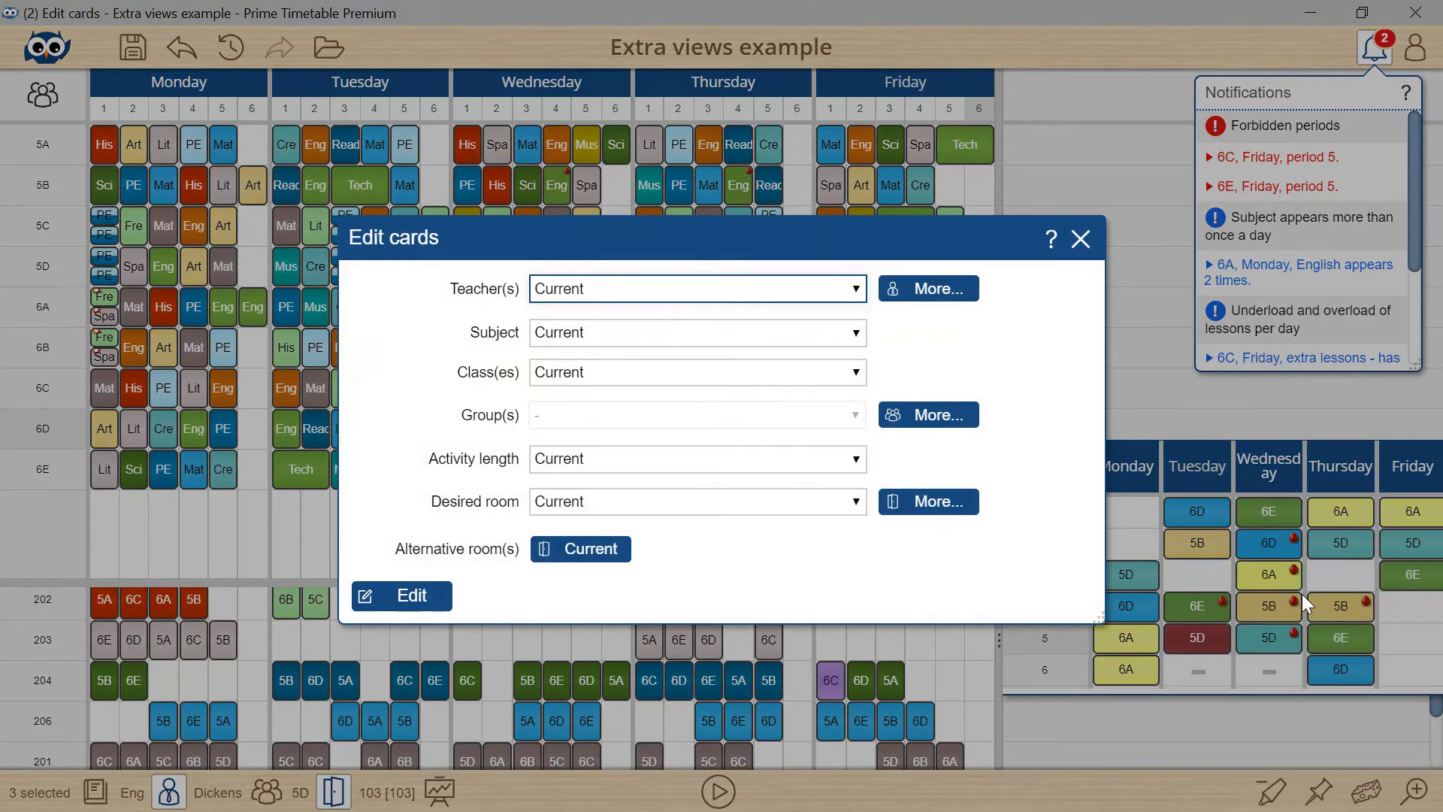
click(622, 295)
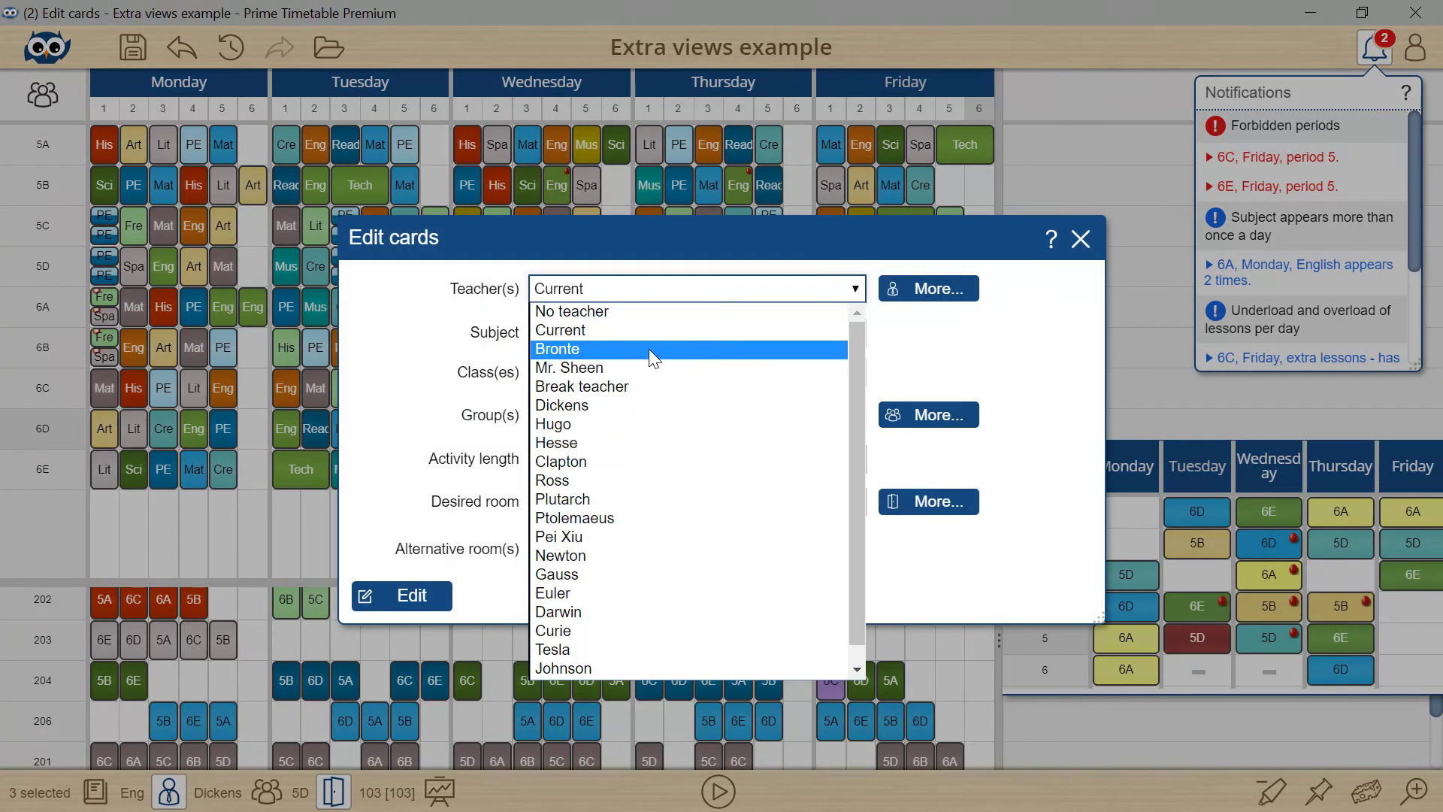
click(648, 348)
click(668, 501)
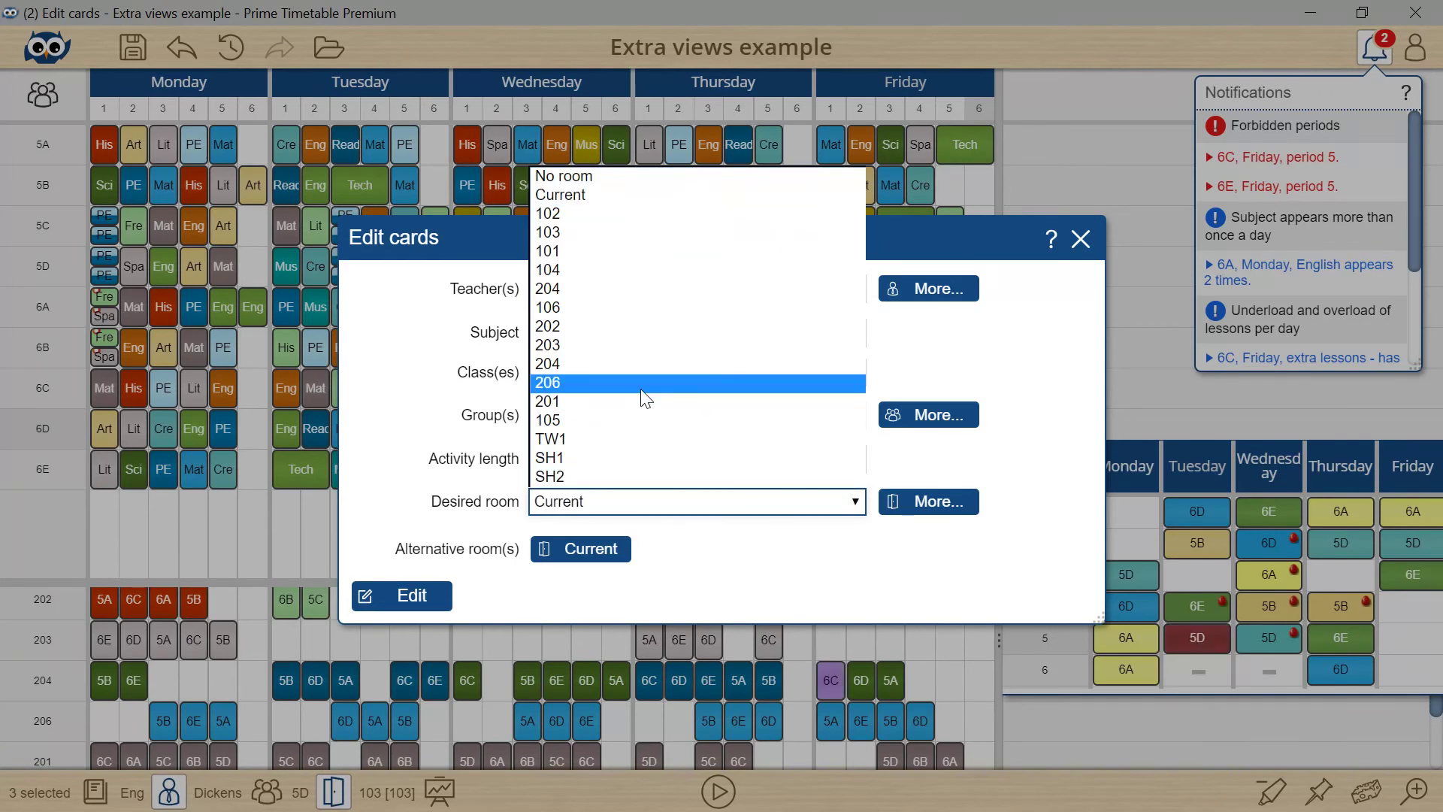
click(647, 354)
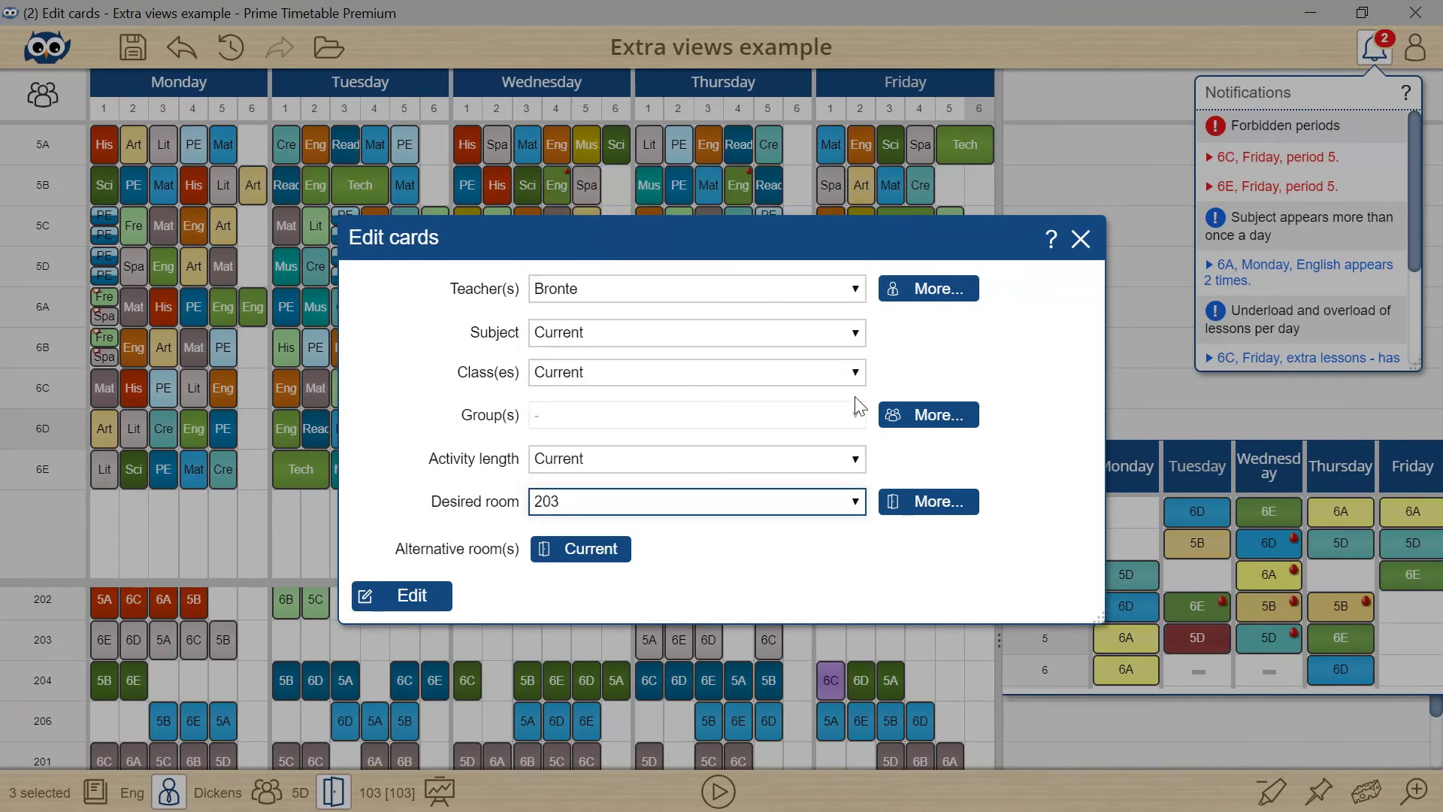
key(Return)
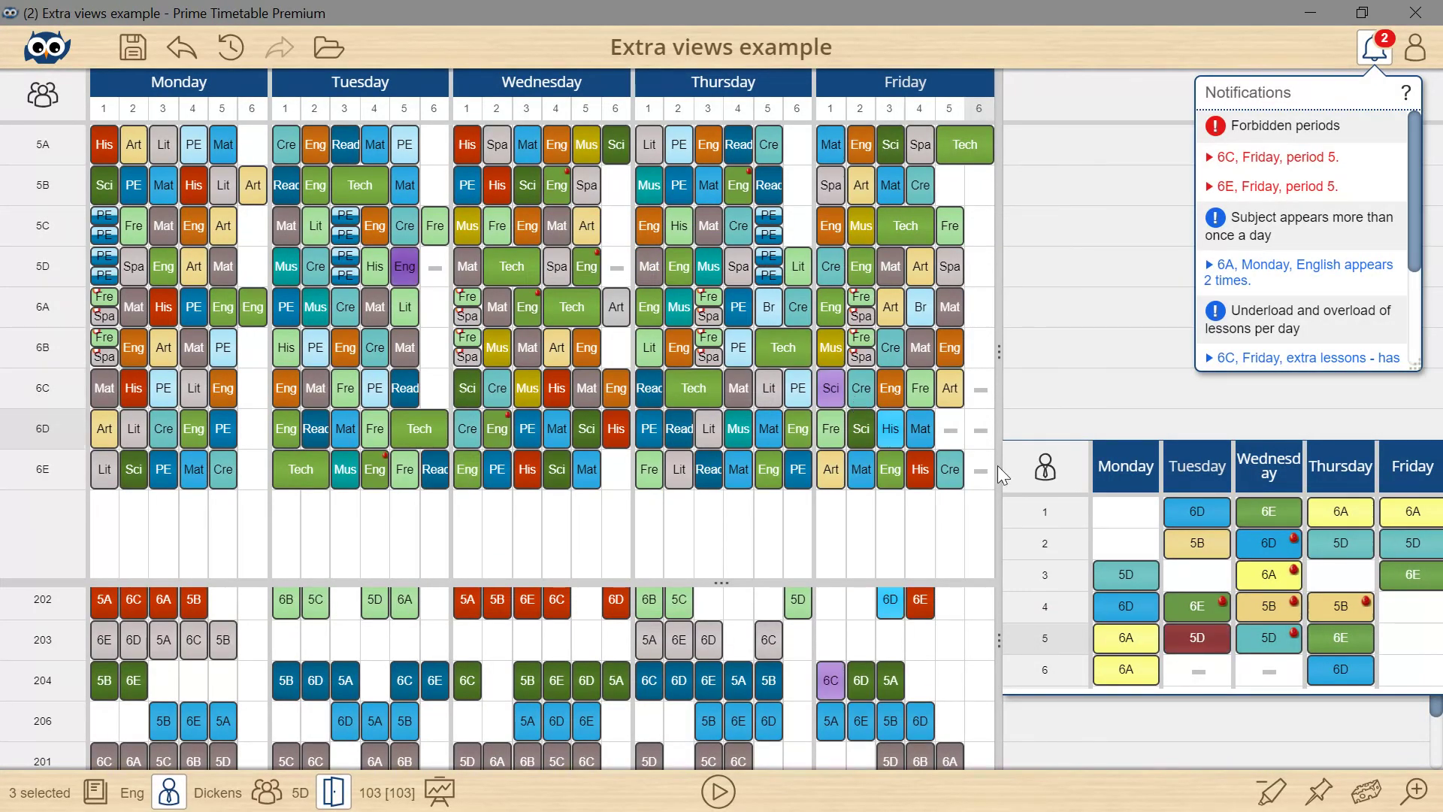
click(1124, 524)
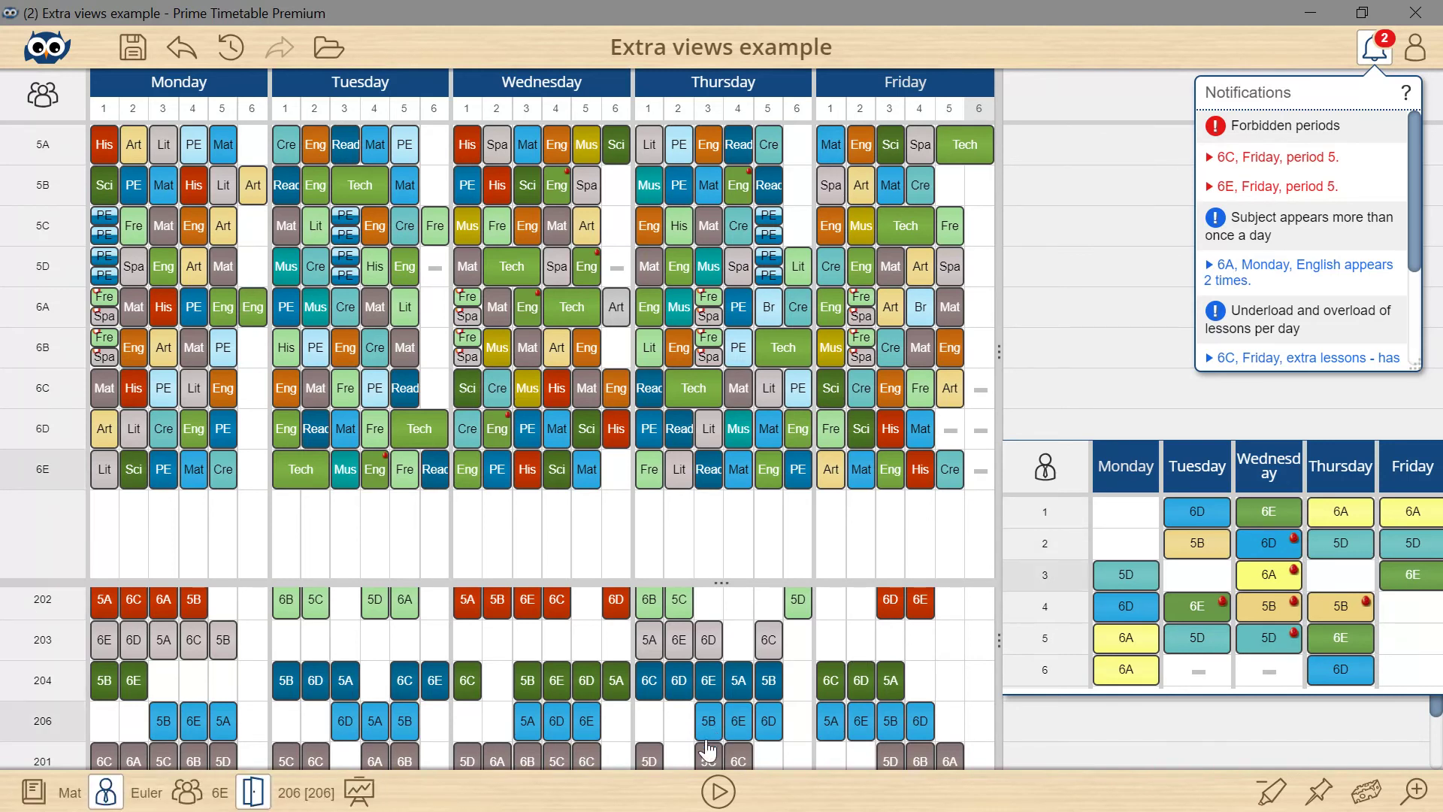
click(719, 791)
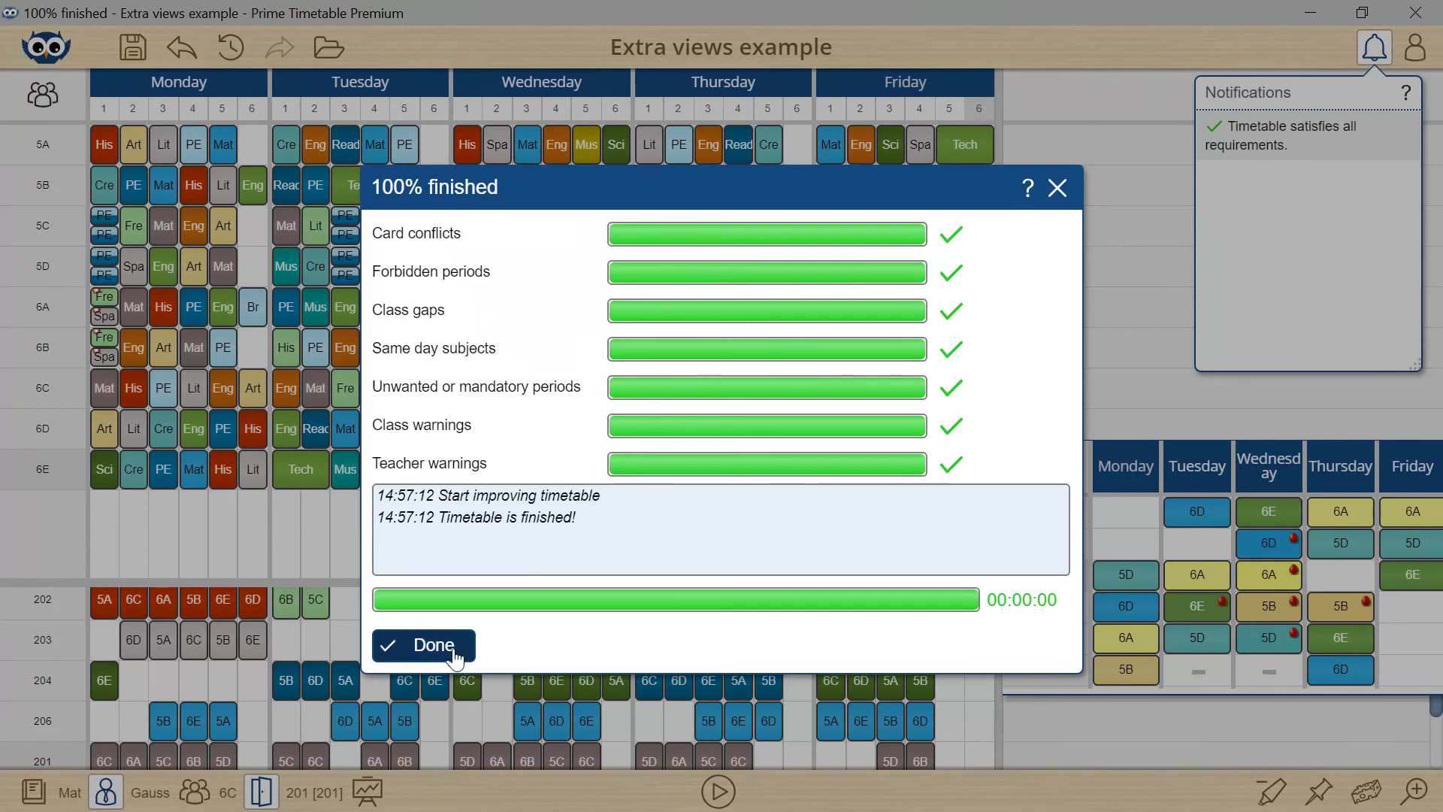
click(426, 645)
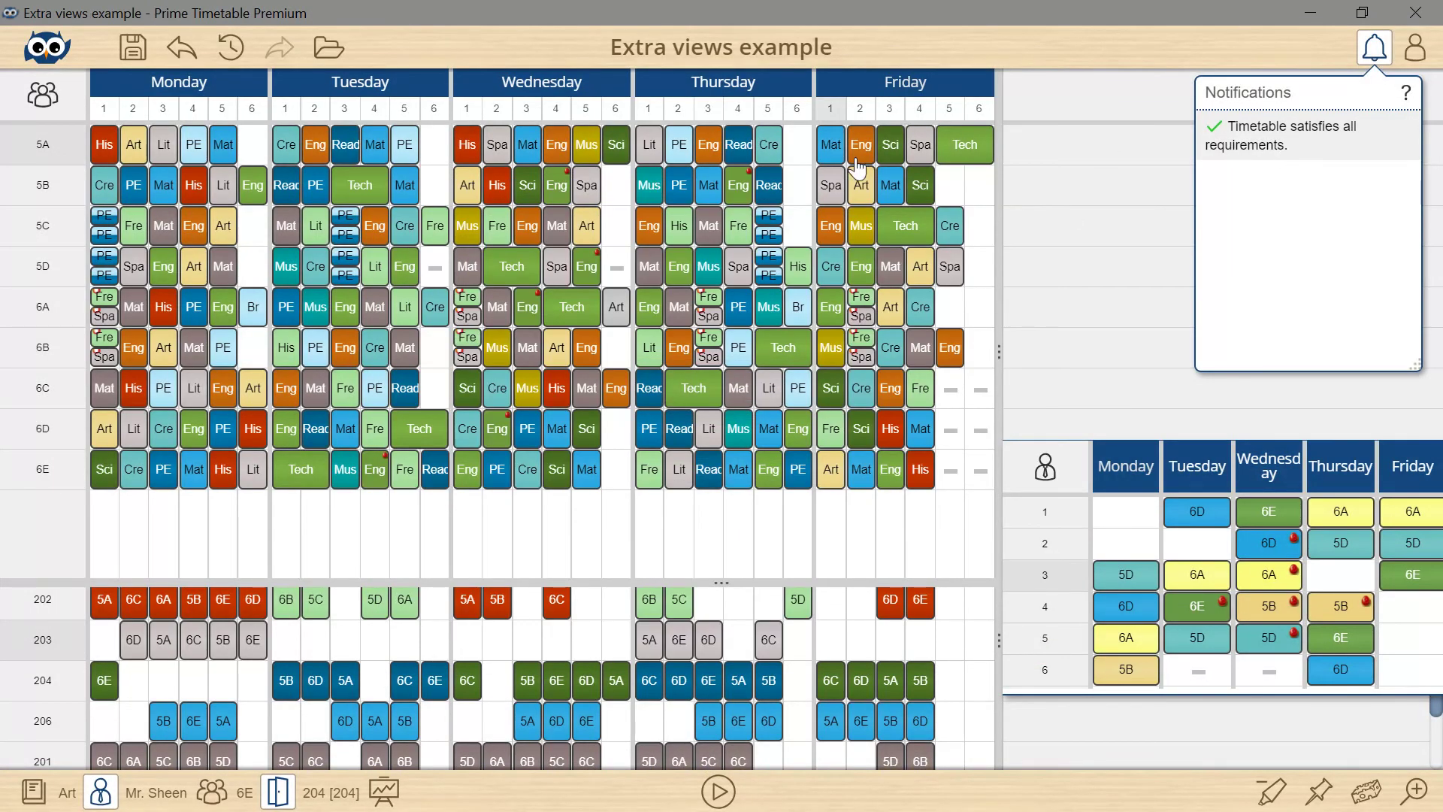
click(185, 60)
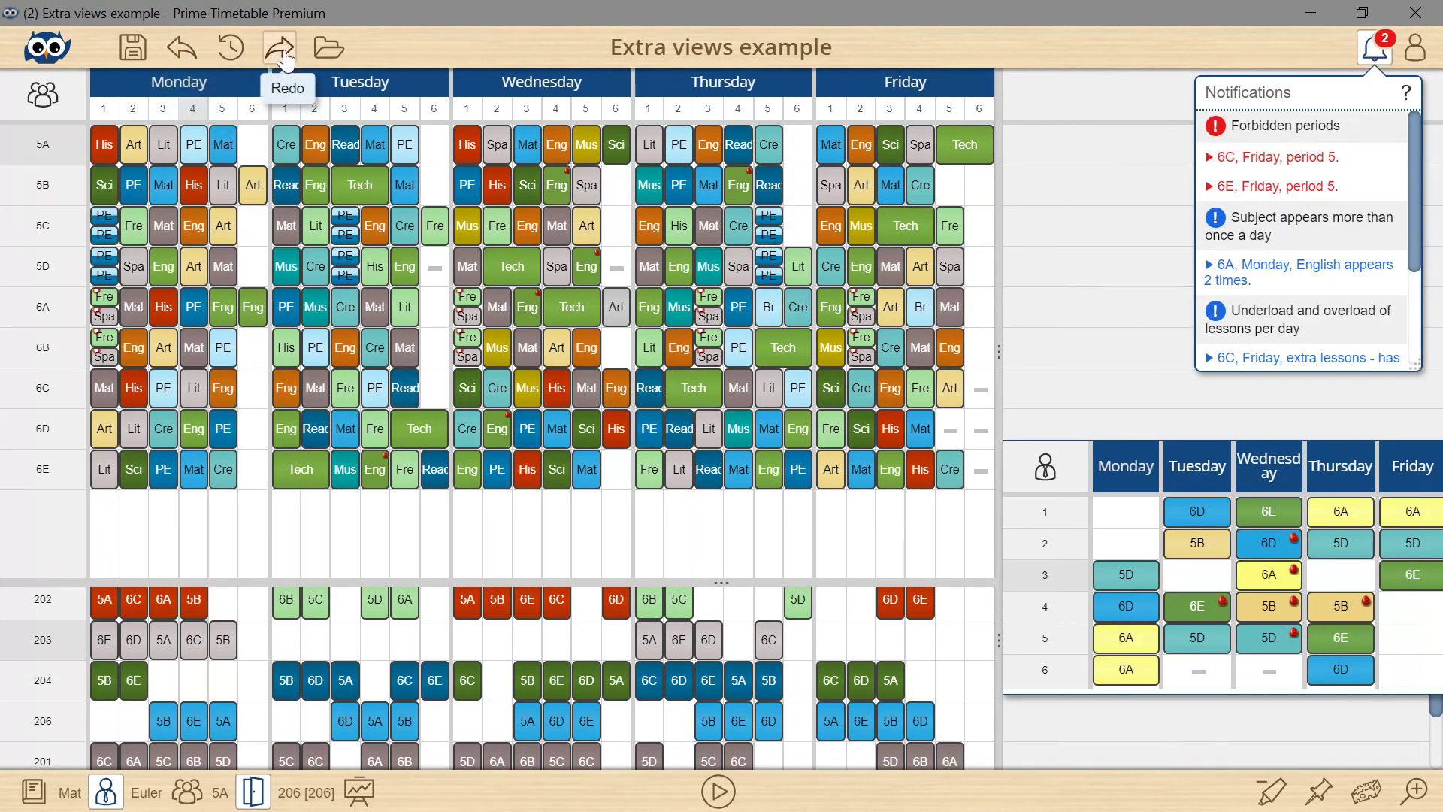